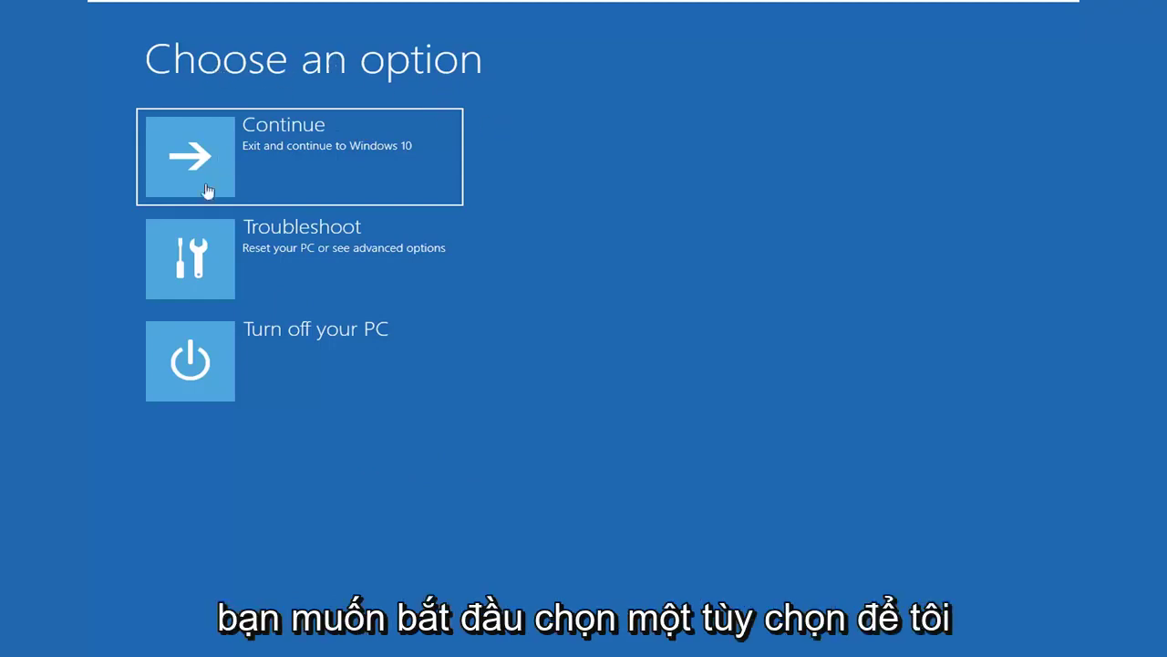
Open the recovery environment's Command Prompt from the advanced troubleshooting options, continuing with the listed account and a blank password
click(213, 250)
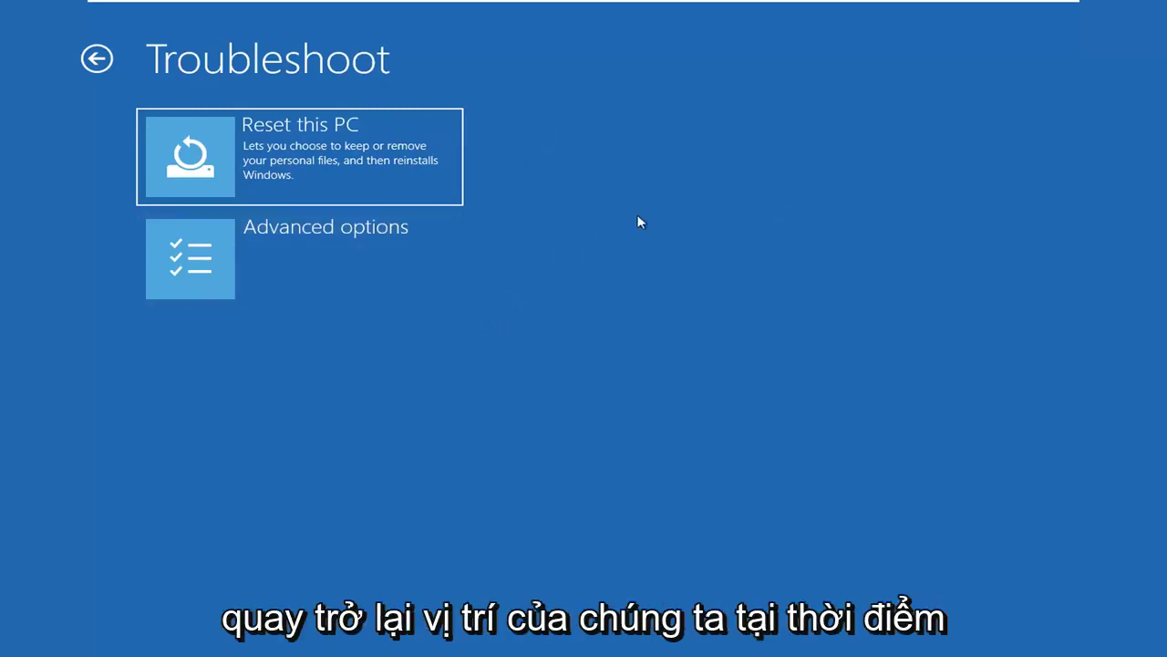
click(227, 256)
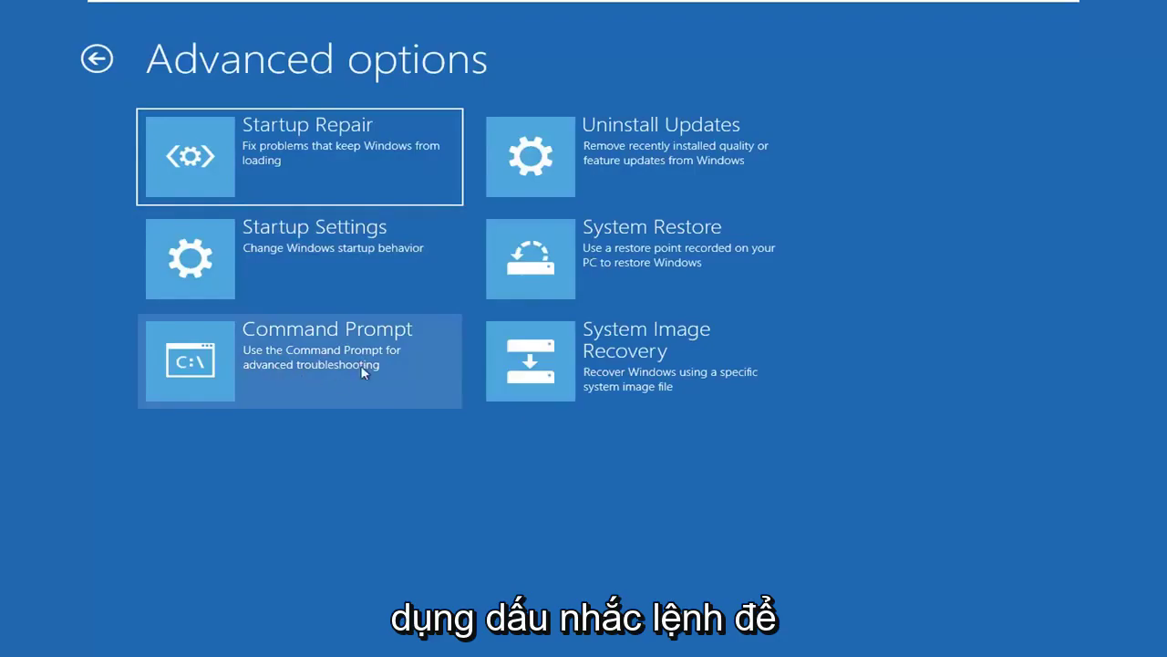
click(289, 373)
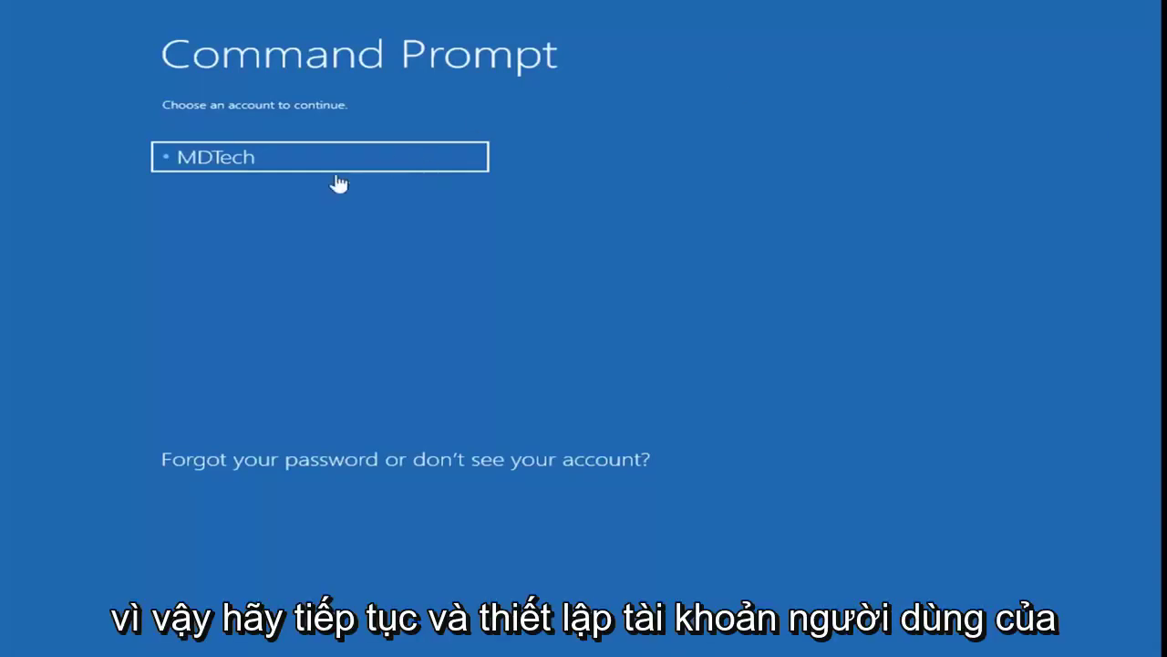
click(300, 161)
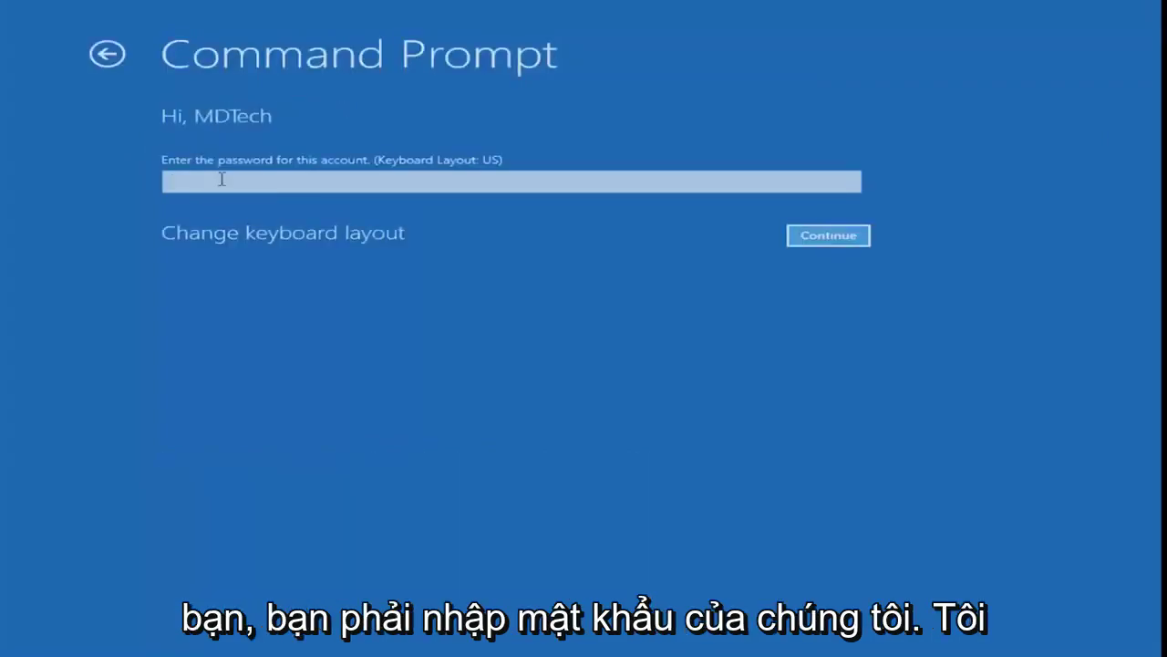
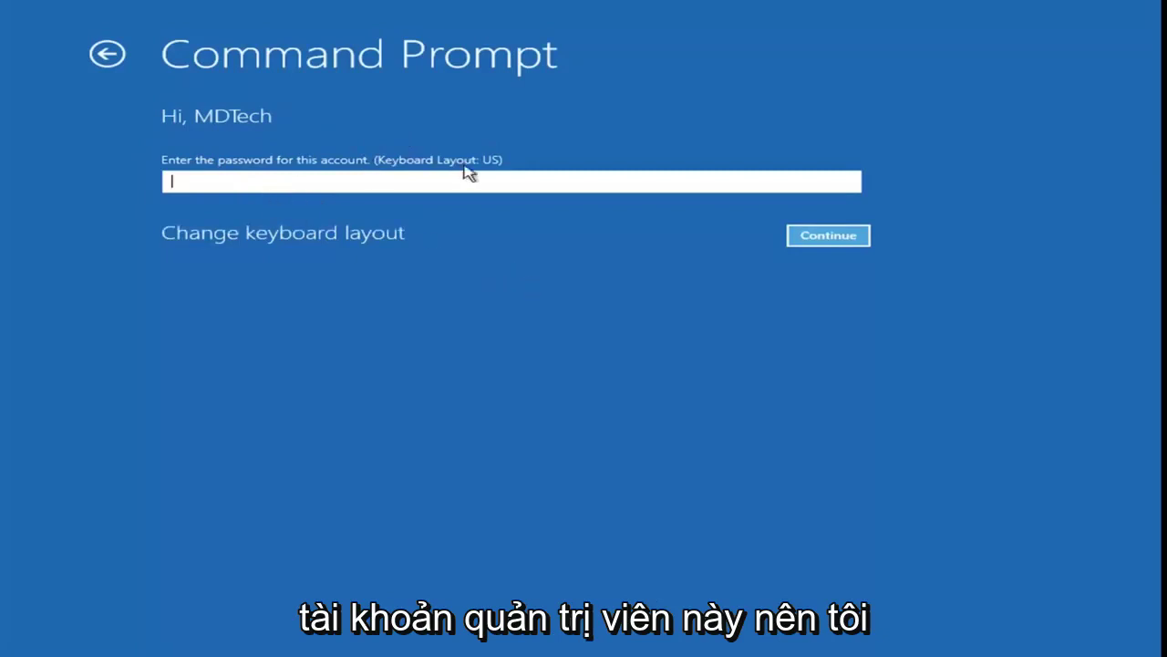
click(855, 241)
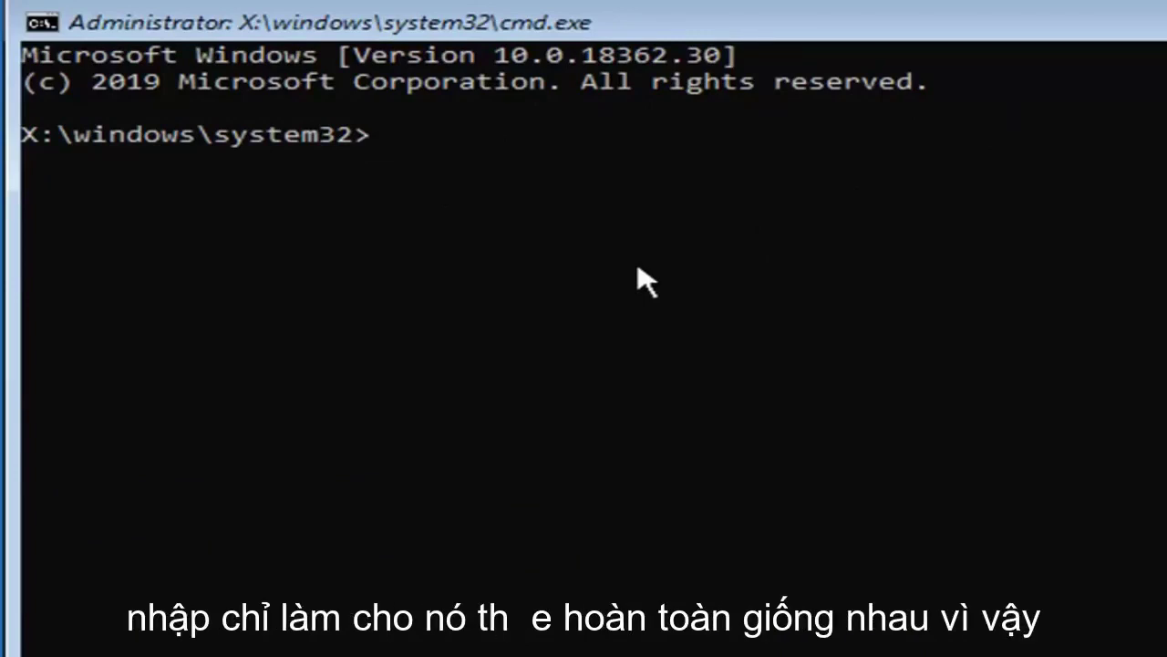
Repair the master boot record by running bootrec.exe /fixmbr
text(bo)
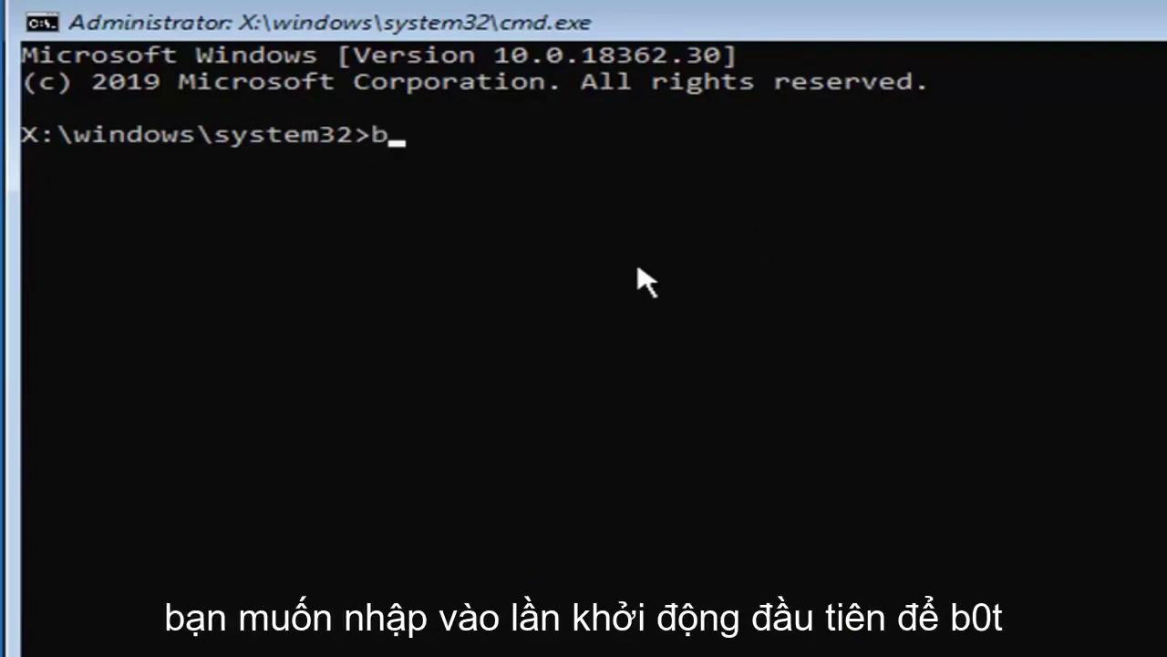
text(otrec)
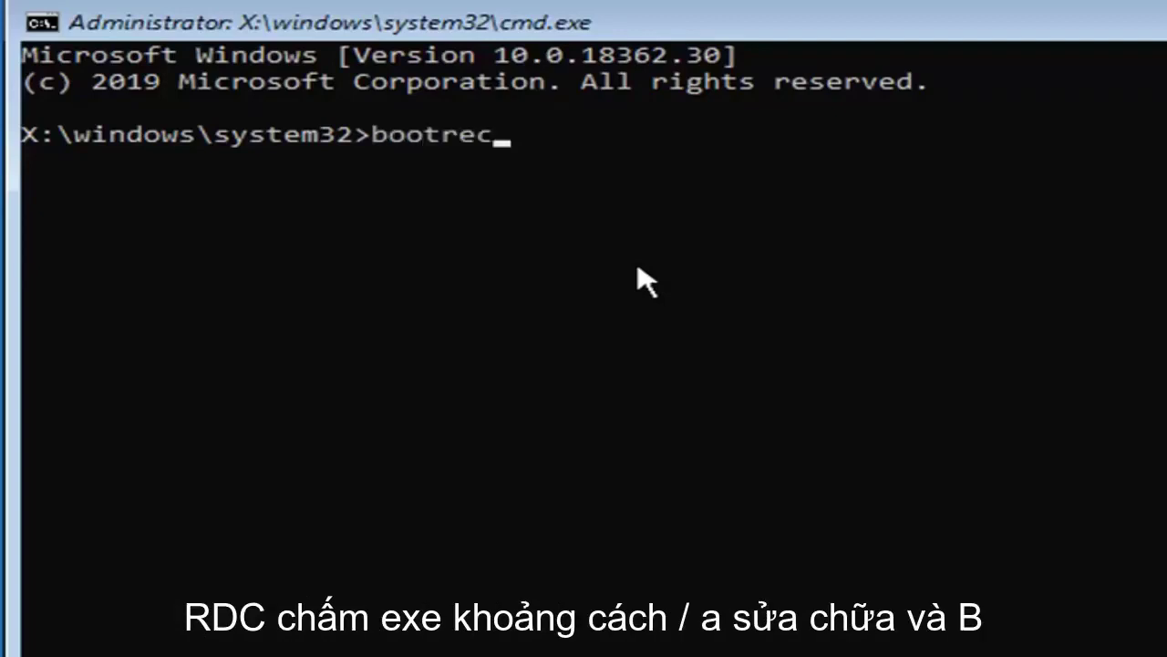
text(.exe /)
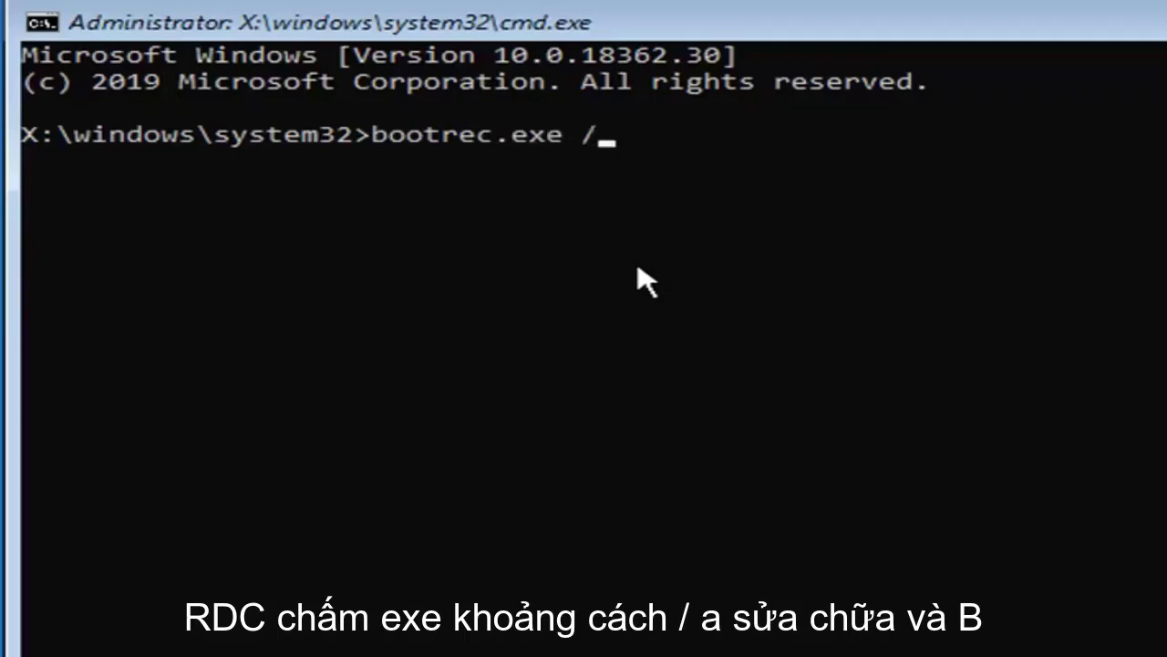
text(fixmbr)
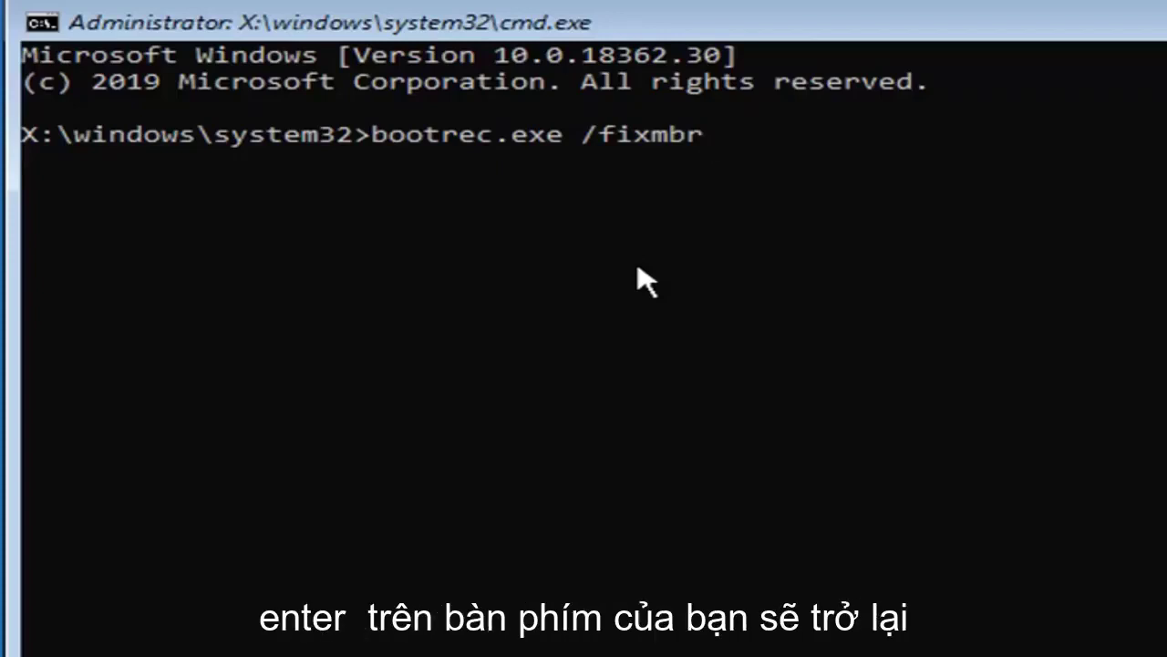
key(Return)
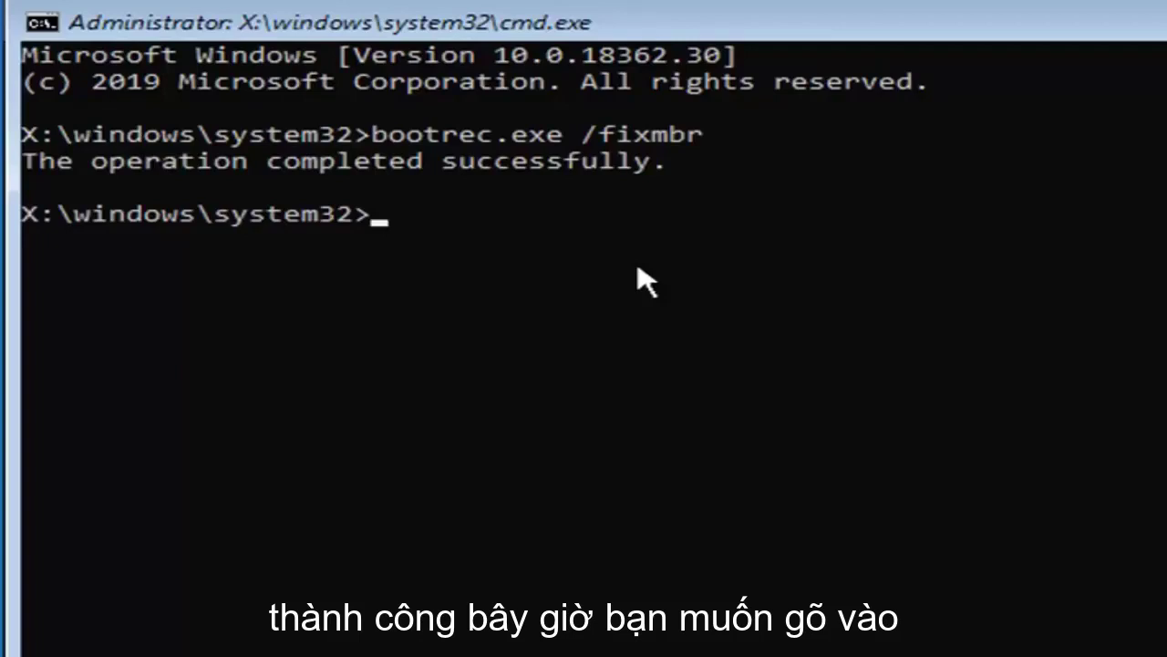
Try to write a new boot sector by running bootrec.exe /fixboot
text(boo)
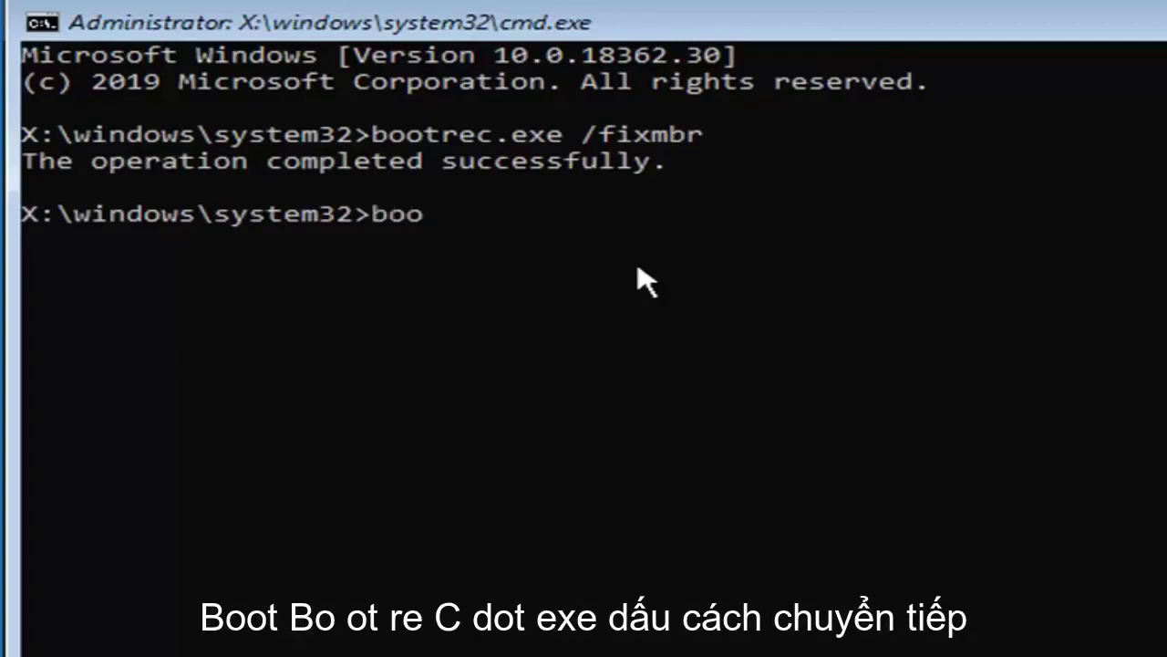
text(trec.ex)
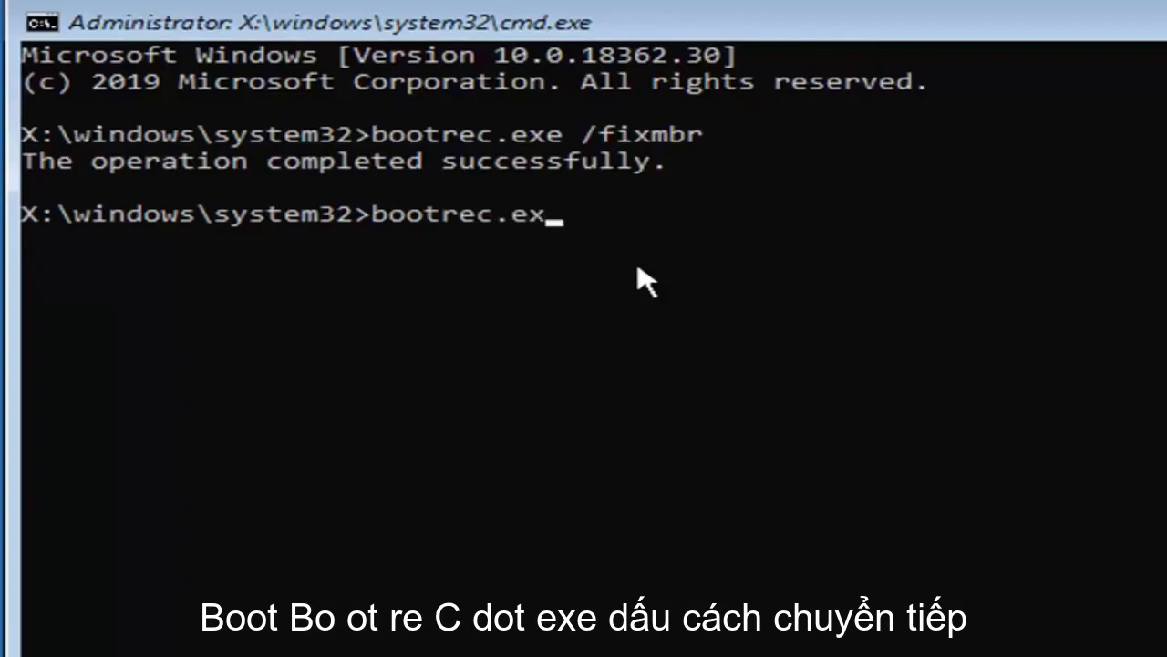
text(e /fix)
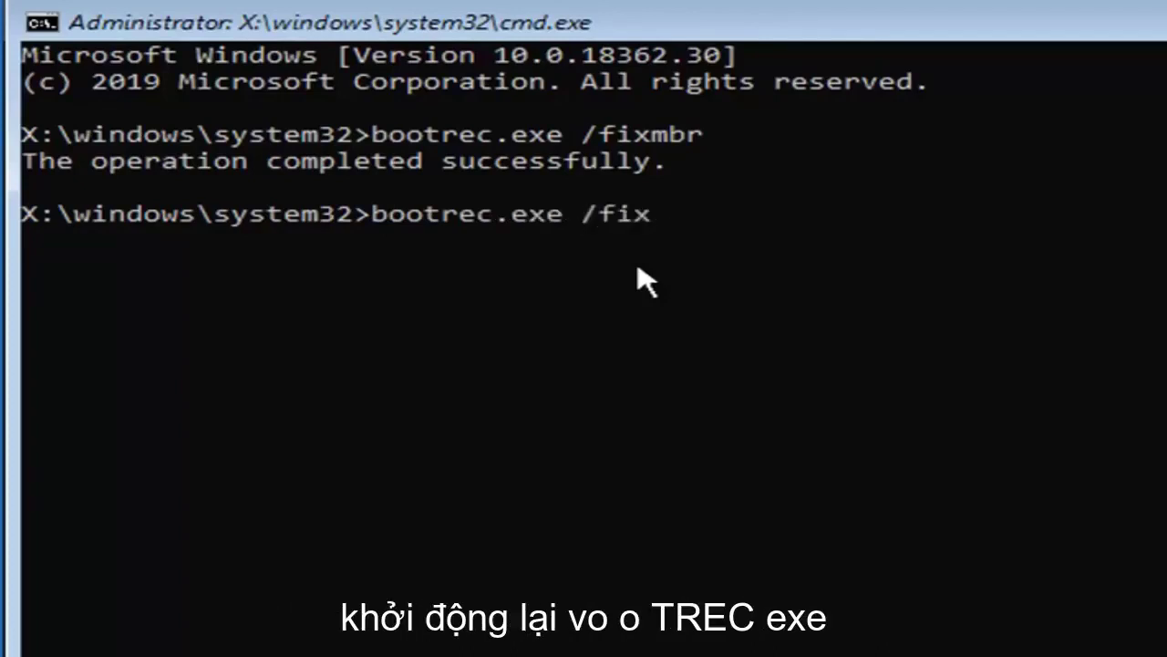
text(boot)
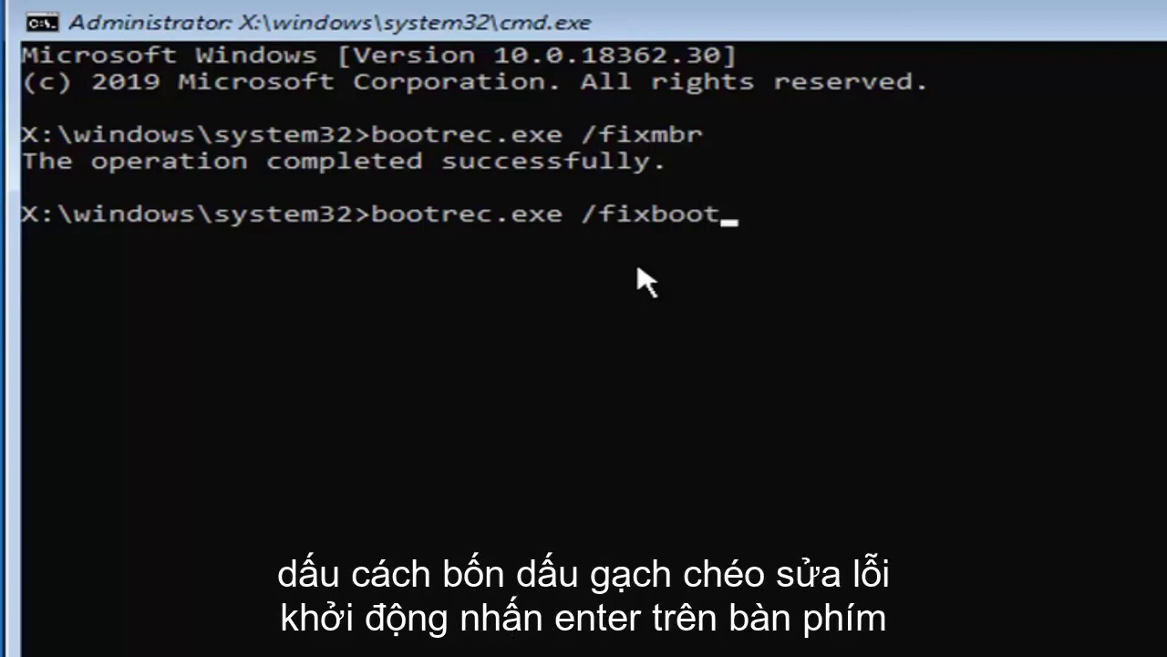
key(Return)
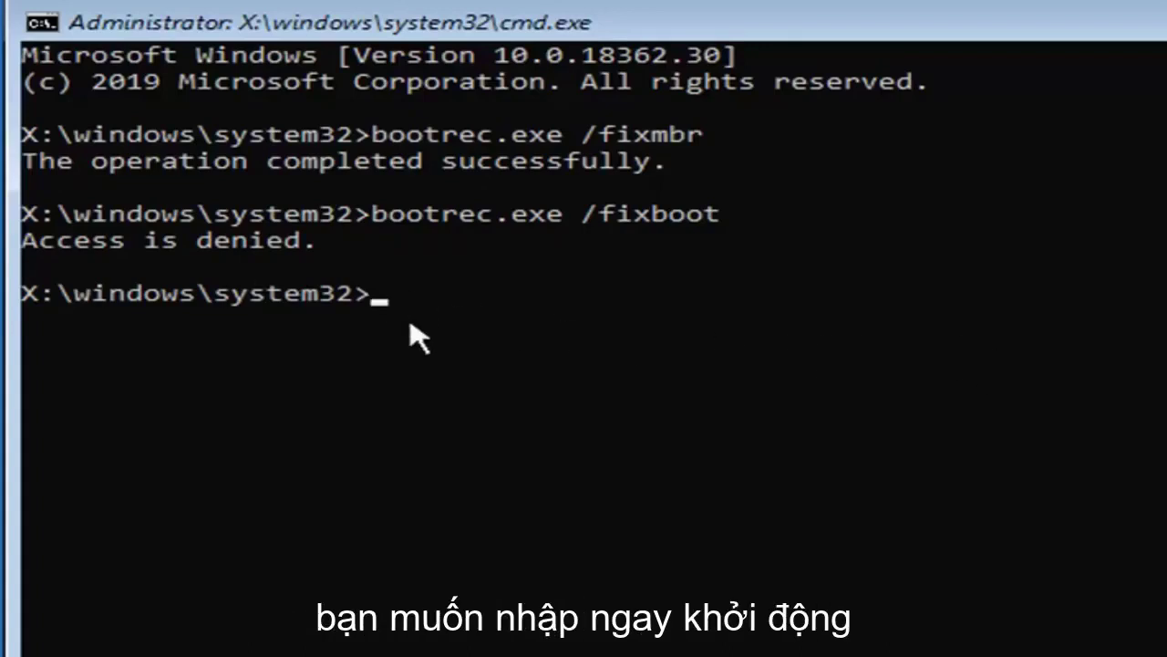
Update the system volume's boot code by running bootsect/nt60 sys
text(b)
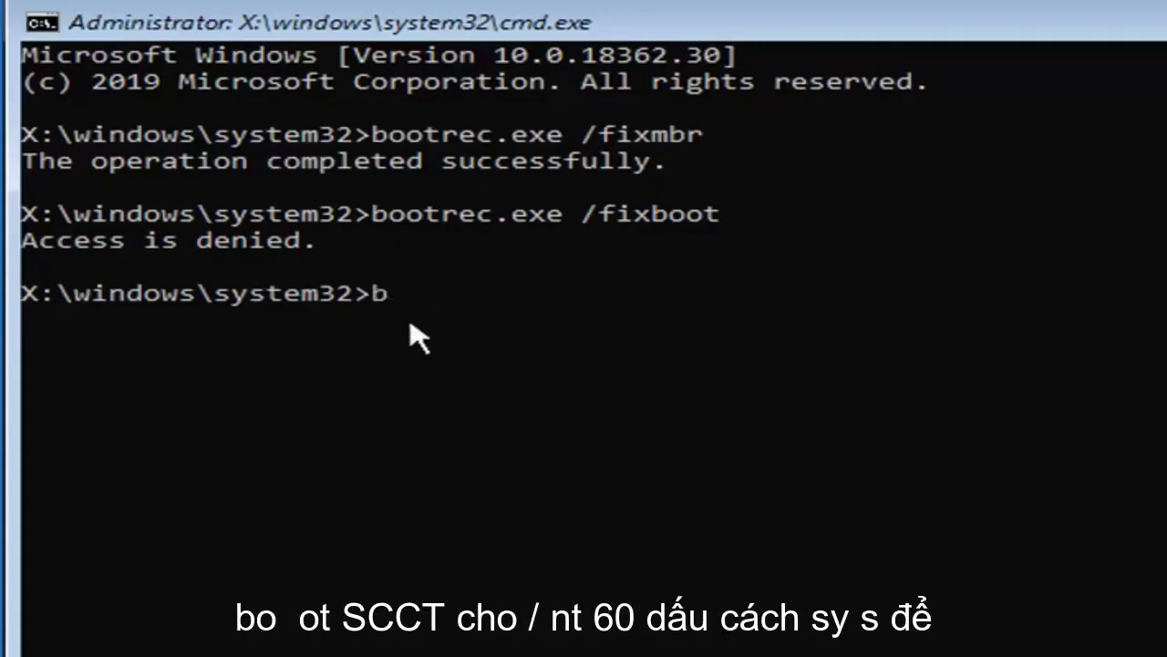
text(ootsect)
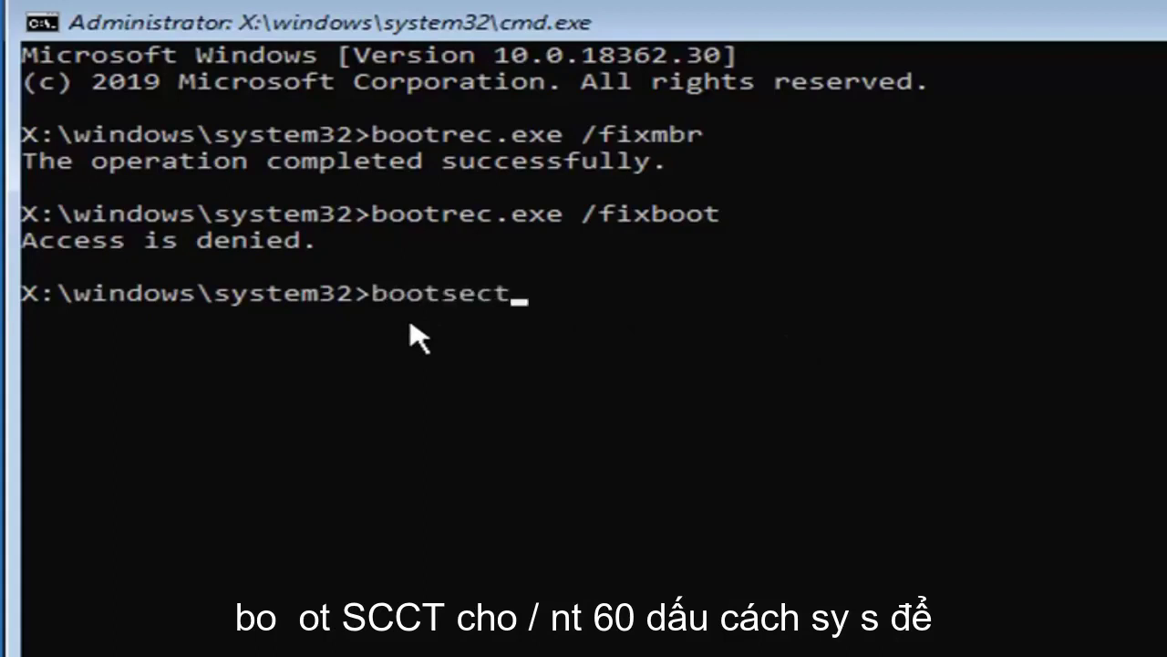
text(/nt60)
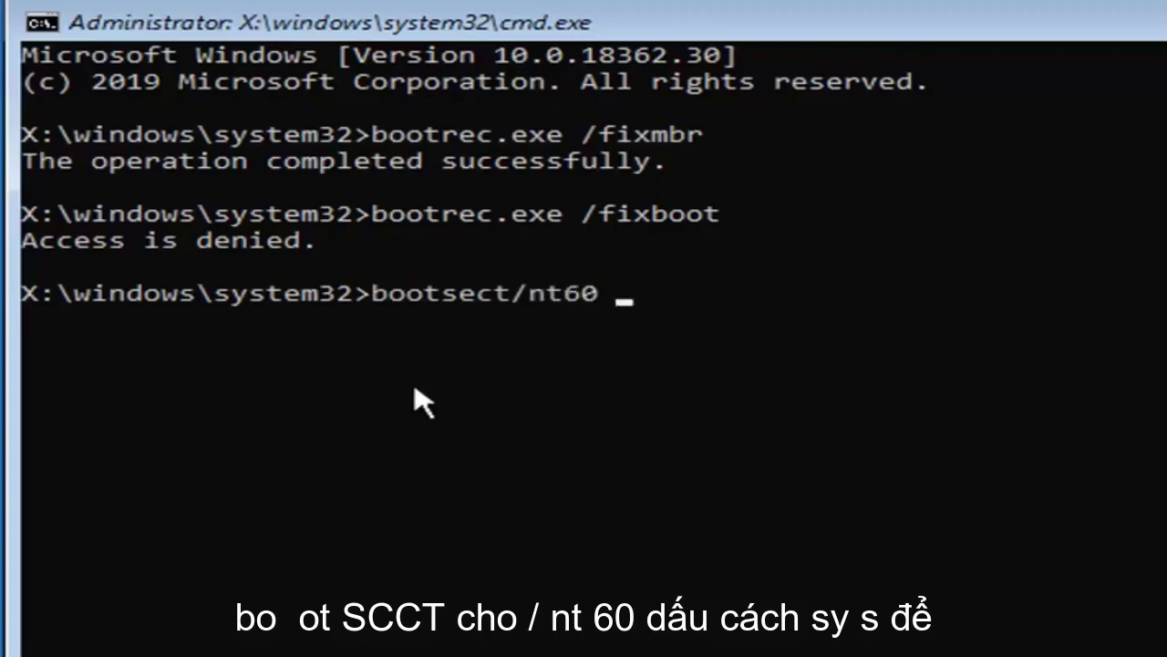
text( sy)
key(BackSpace)
key(BackSpace)
text(sys)
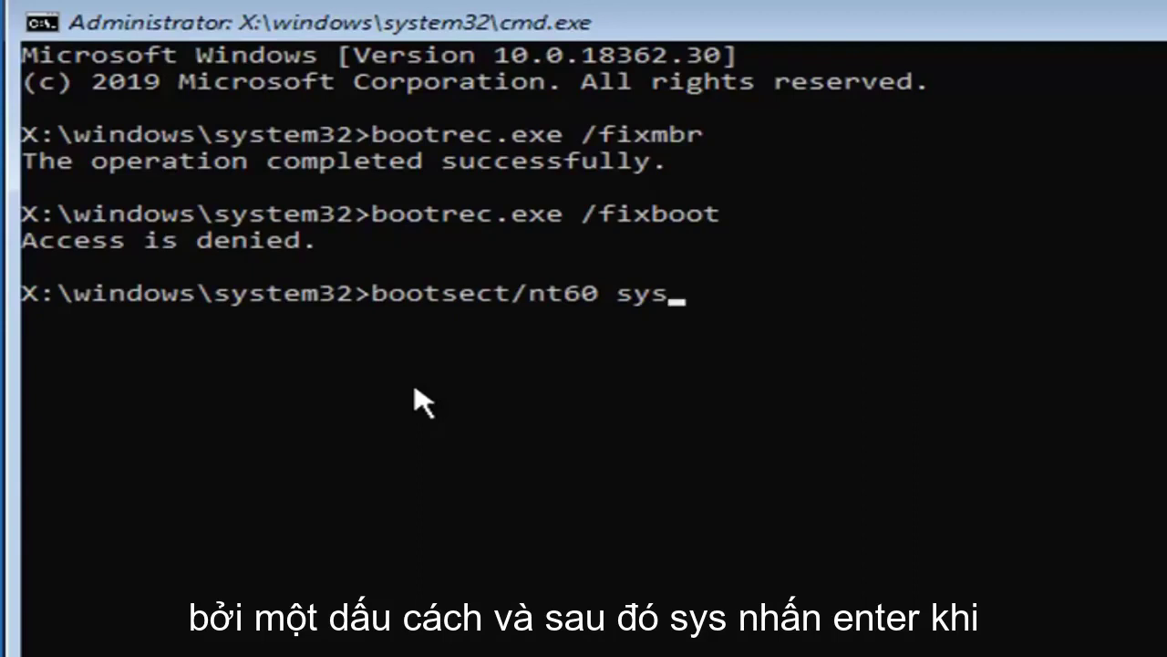
key(Return)
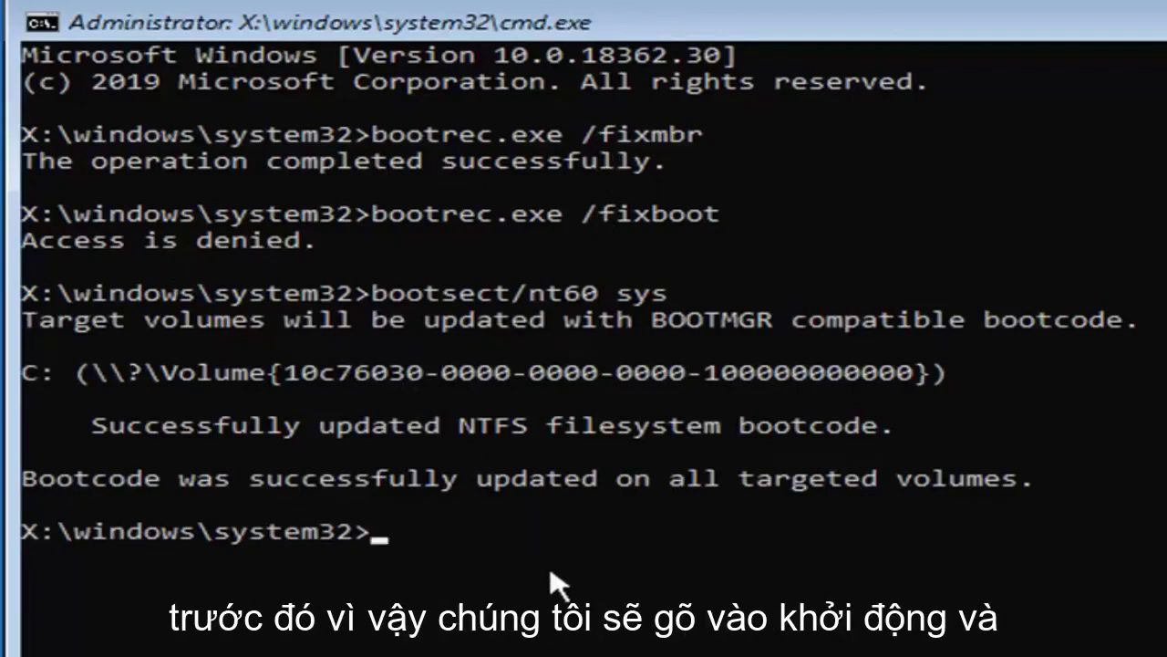
Run bootrec.exe /fixboot again to repair the boot sector
text(boo)
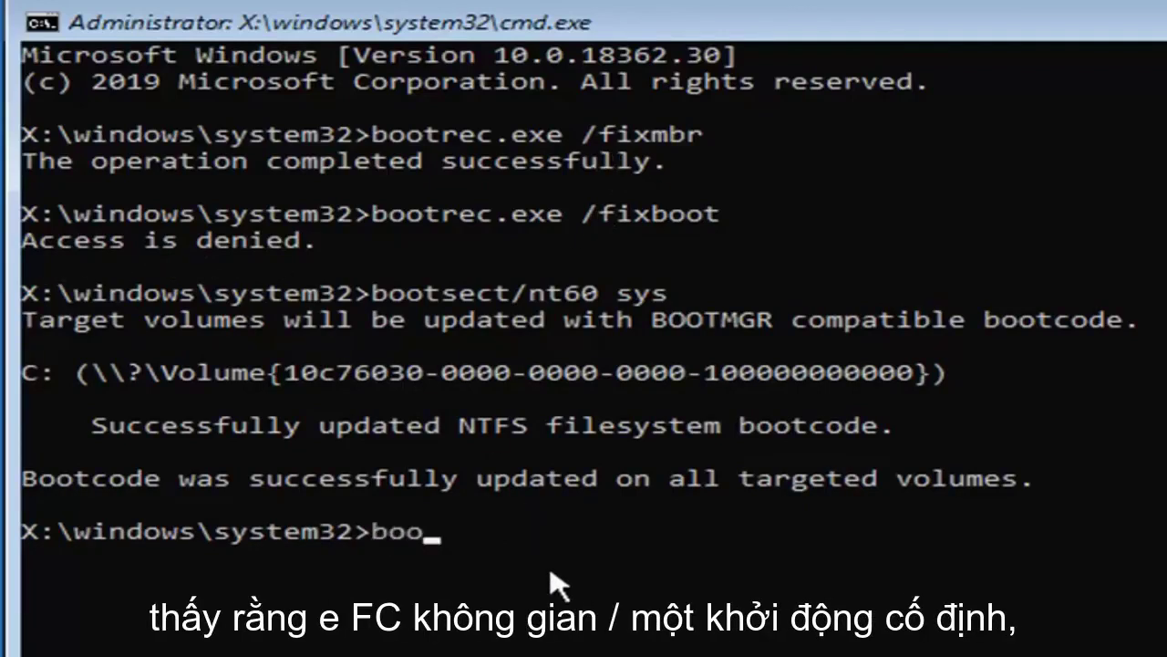
text(trec.e)
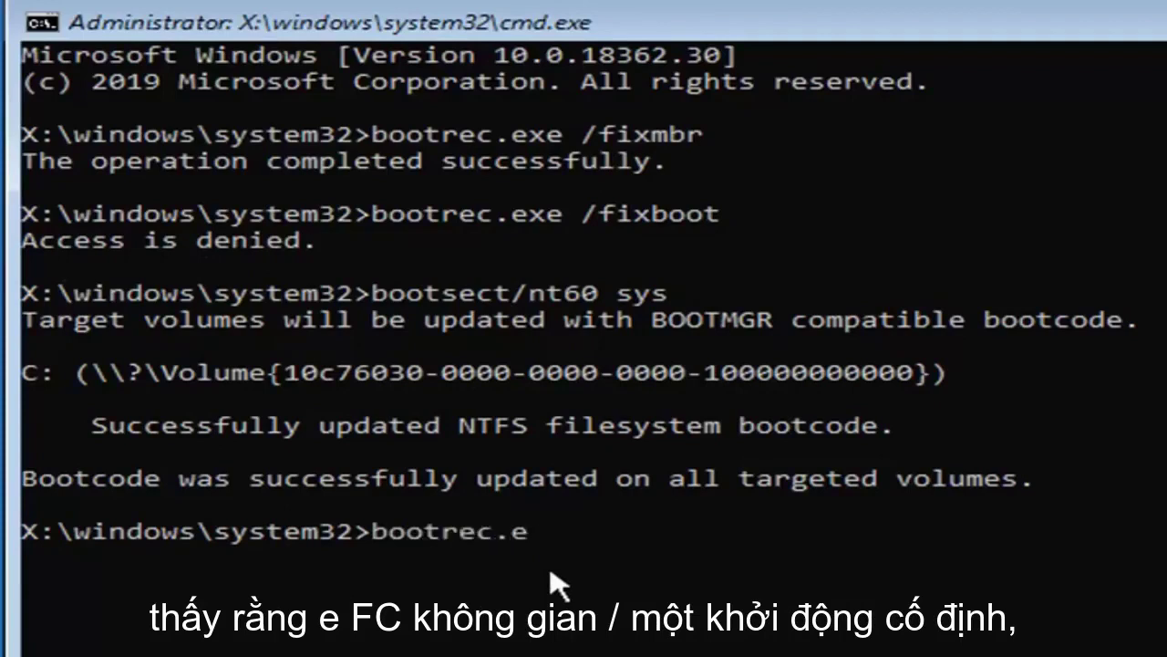
text(xe /fixboot)
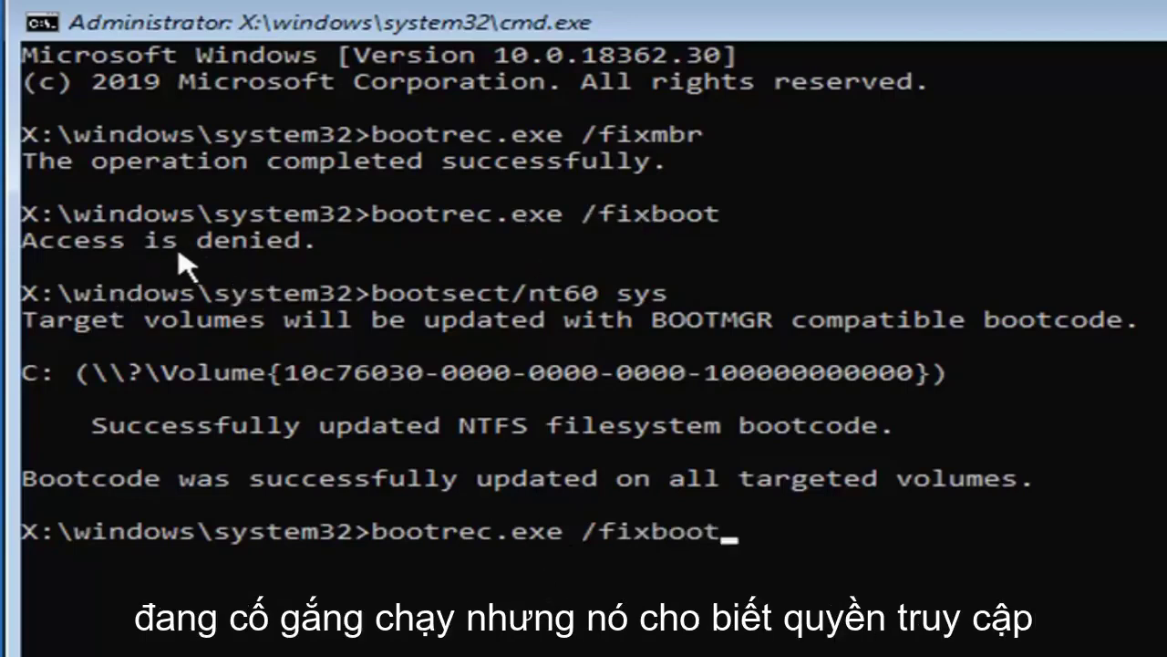
key(Return)
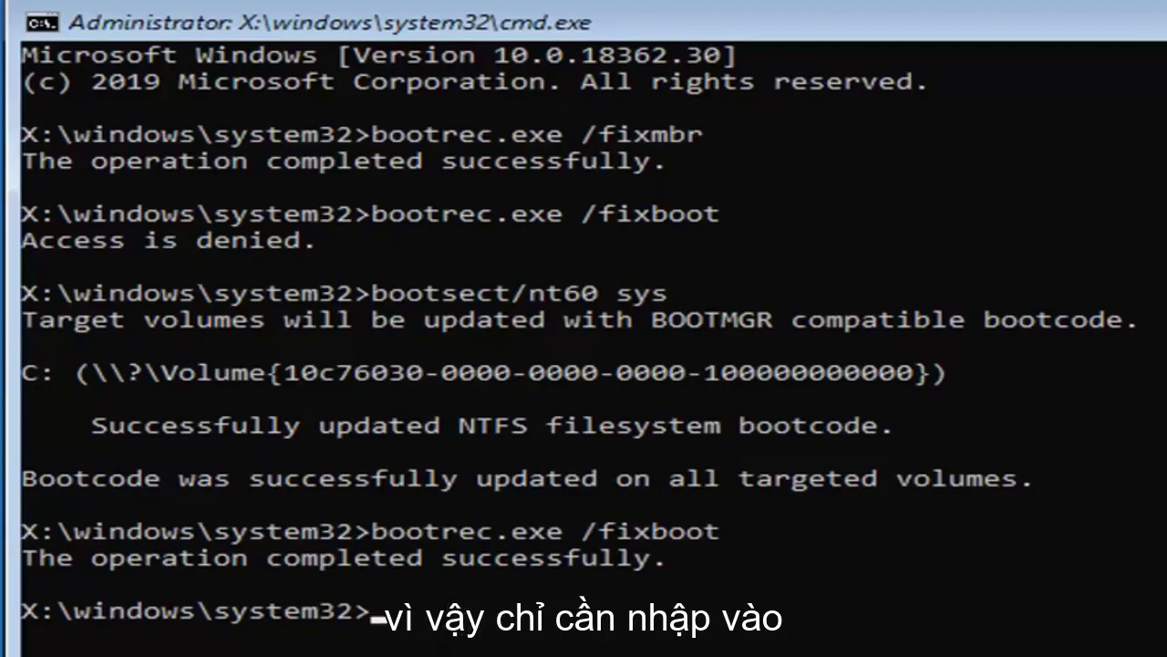
Try to run an offline system file scan with sfc /scannow /offbootdir=c:\/offwindir=c:\windows
text(sfc /)
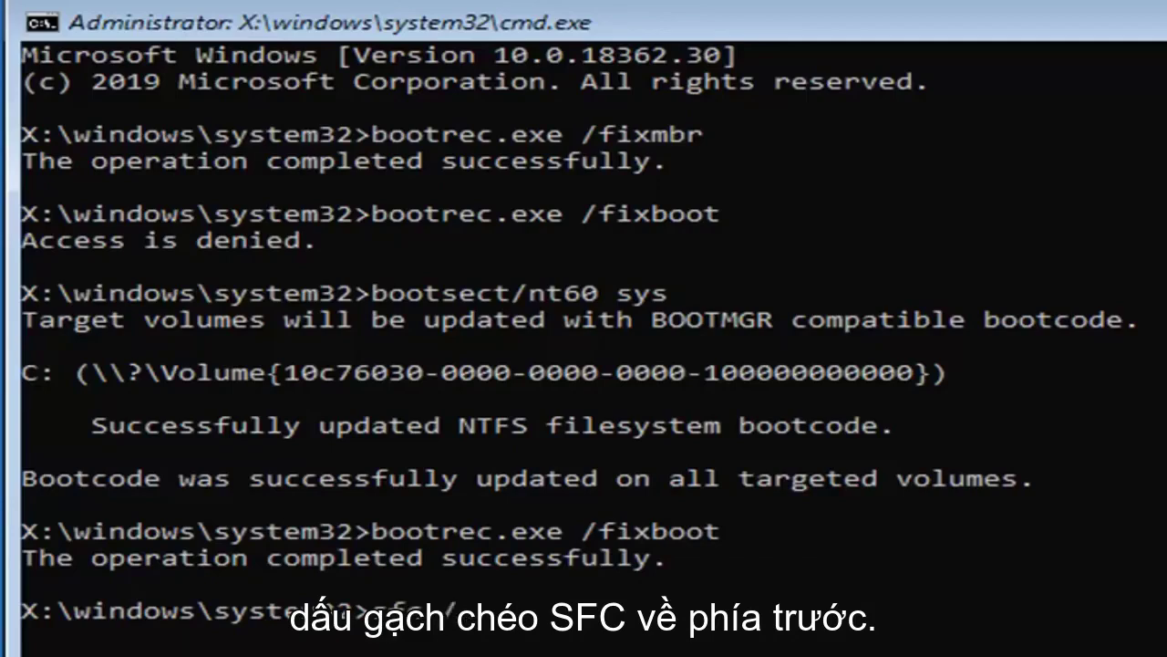
text(scannow)
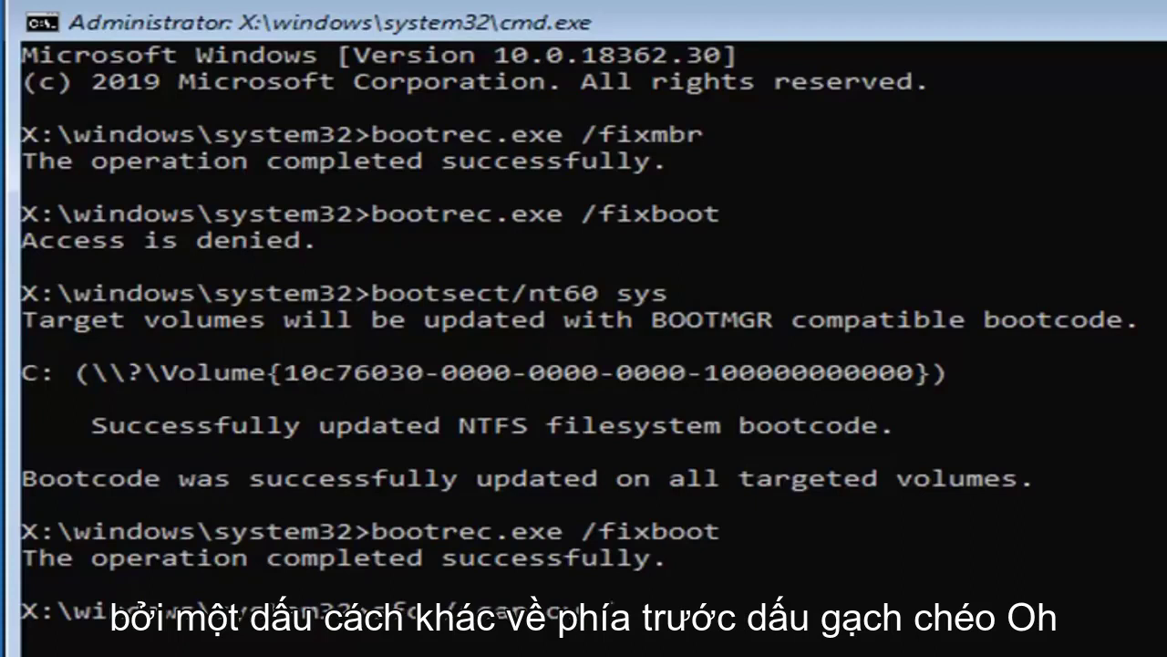
text(ffb)
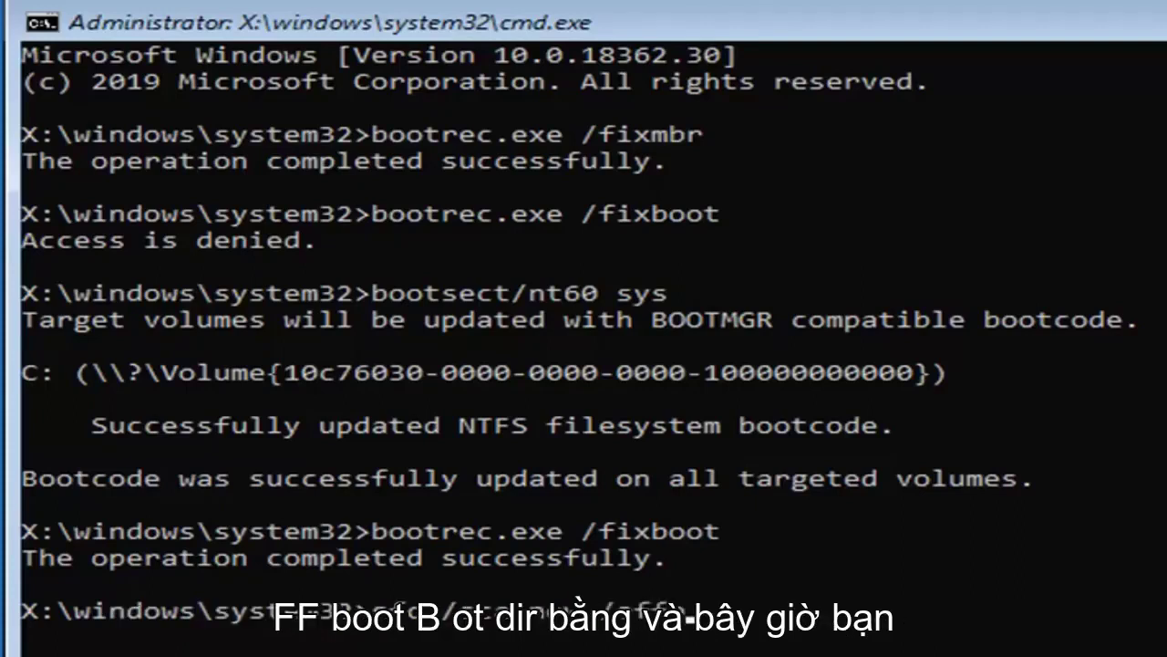
text(ootdir=c)
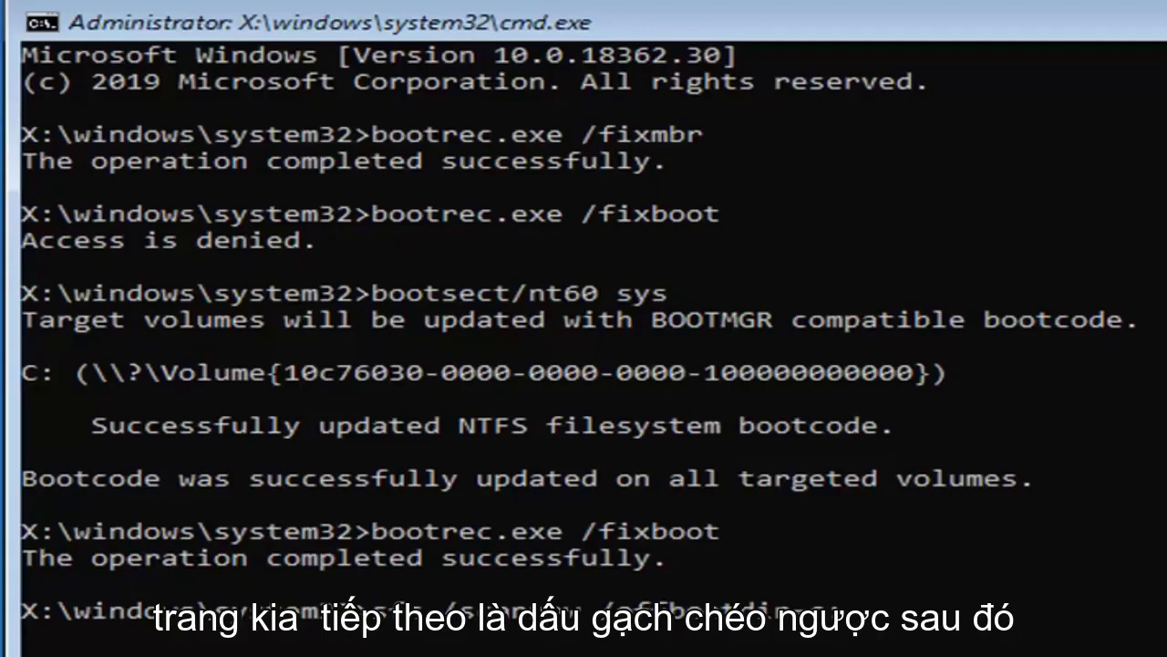
text(\)
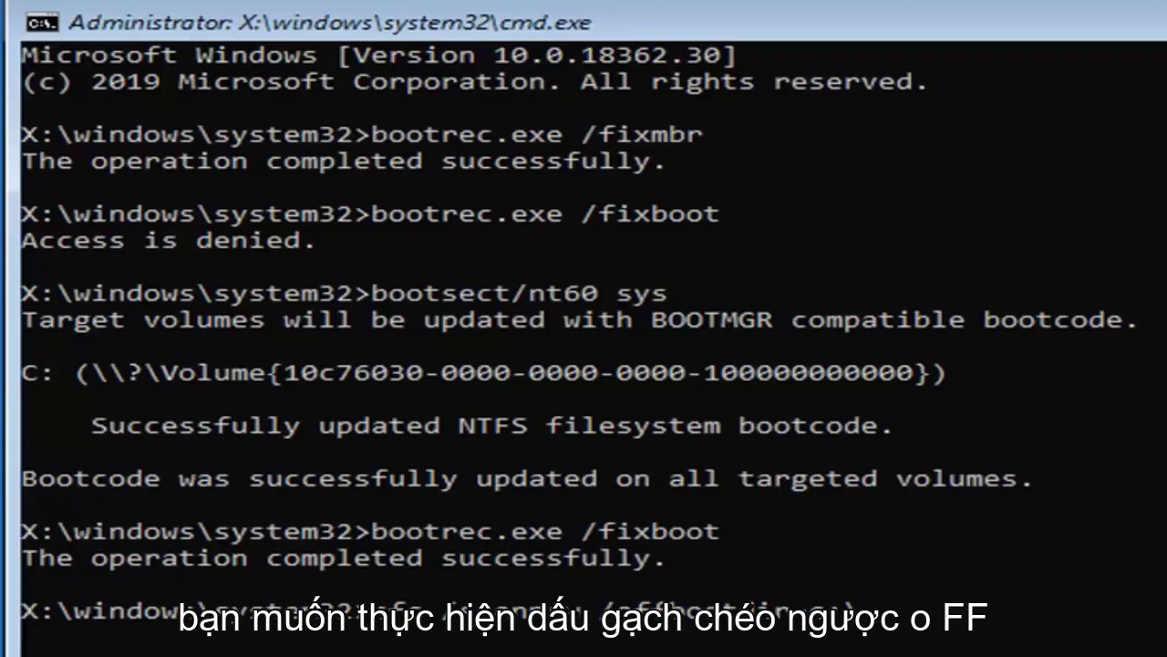
text(/off)
text(win)
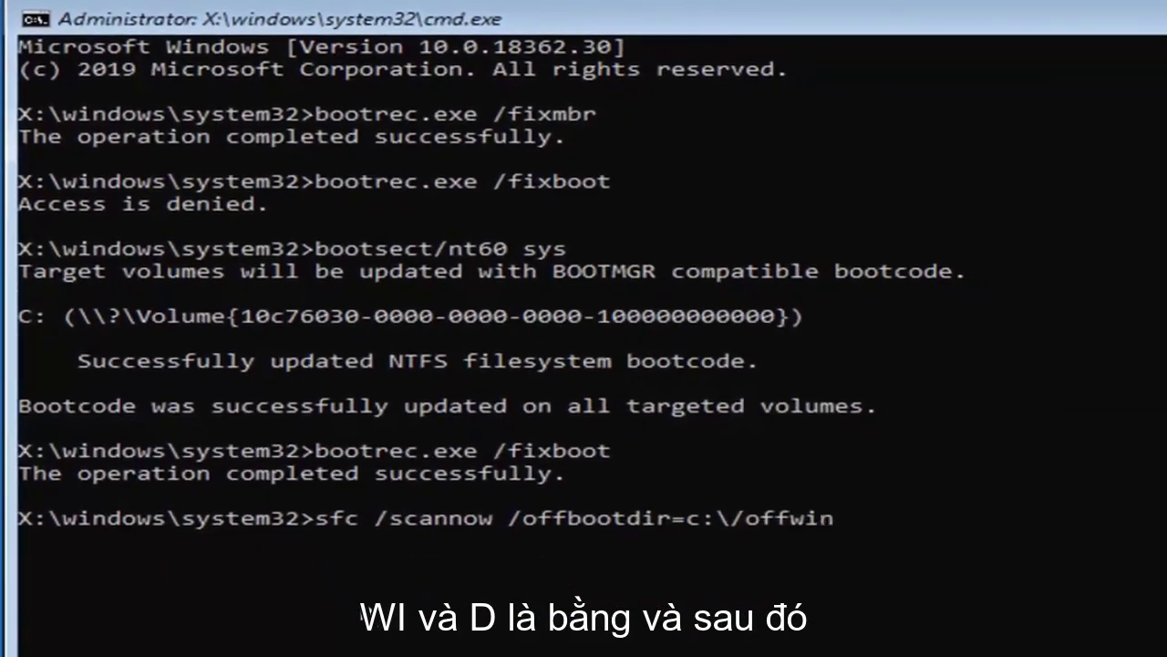
text(dir=)
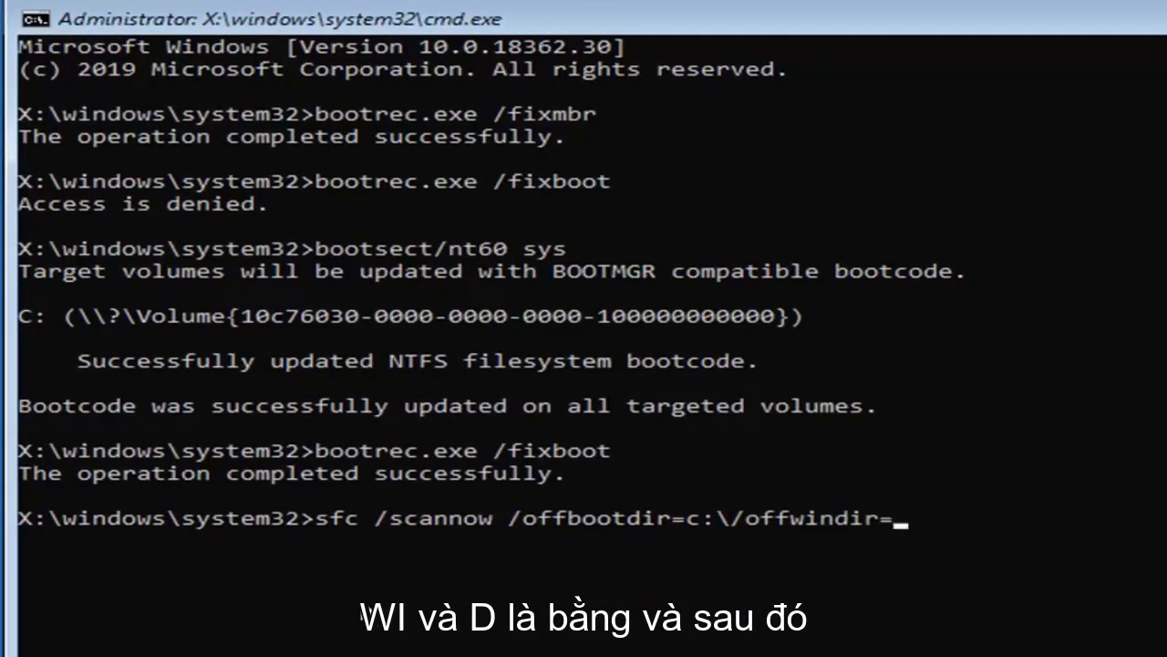
text(c)
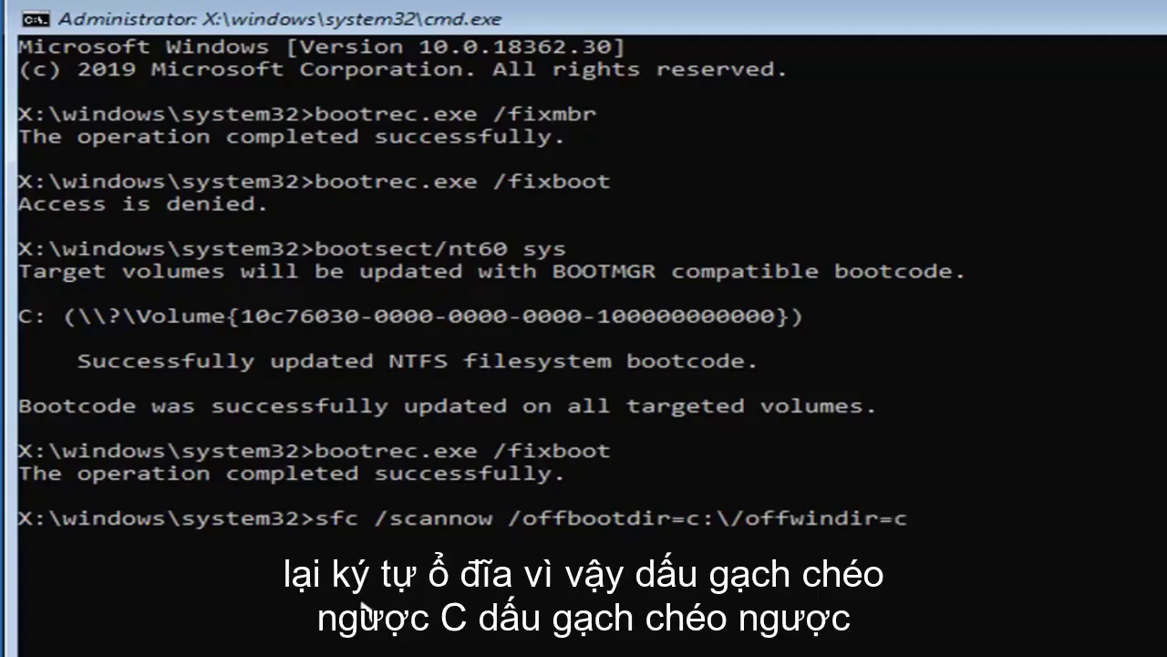
text(:\windows)
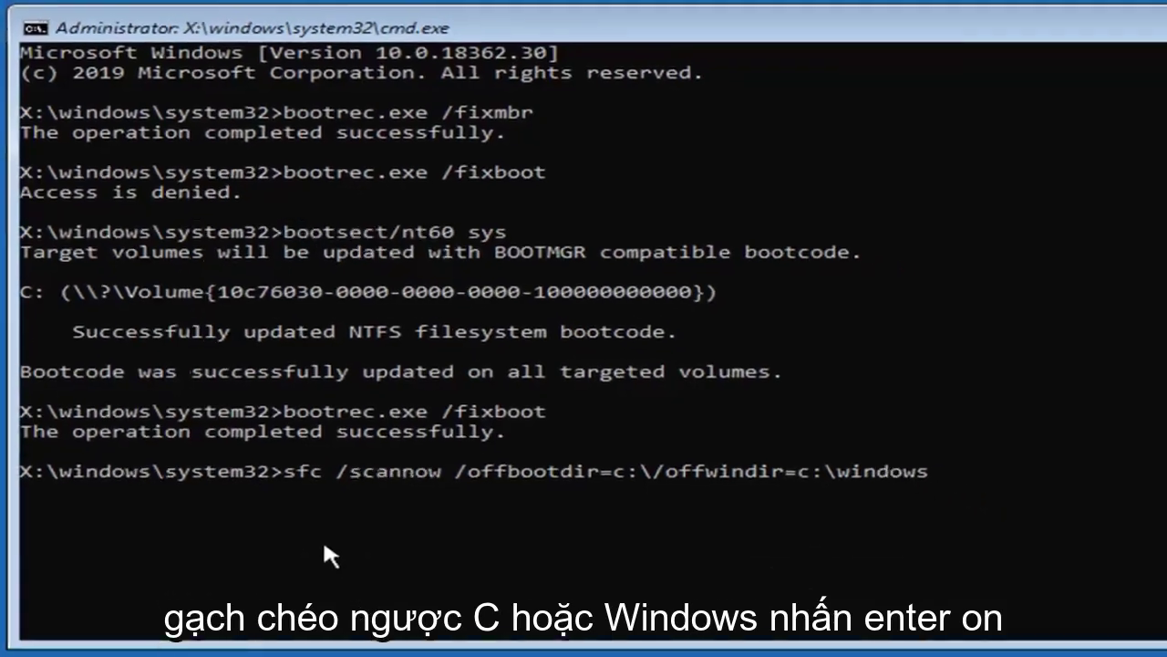
key(Return)
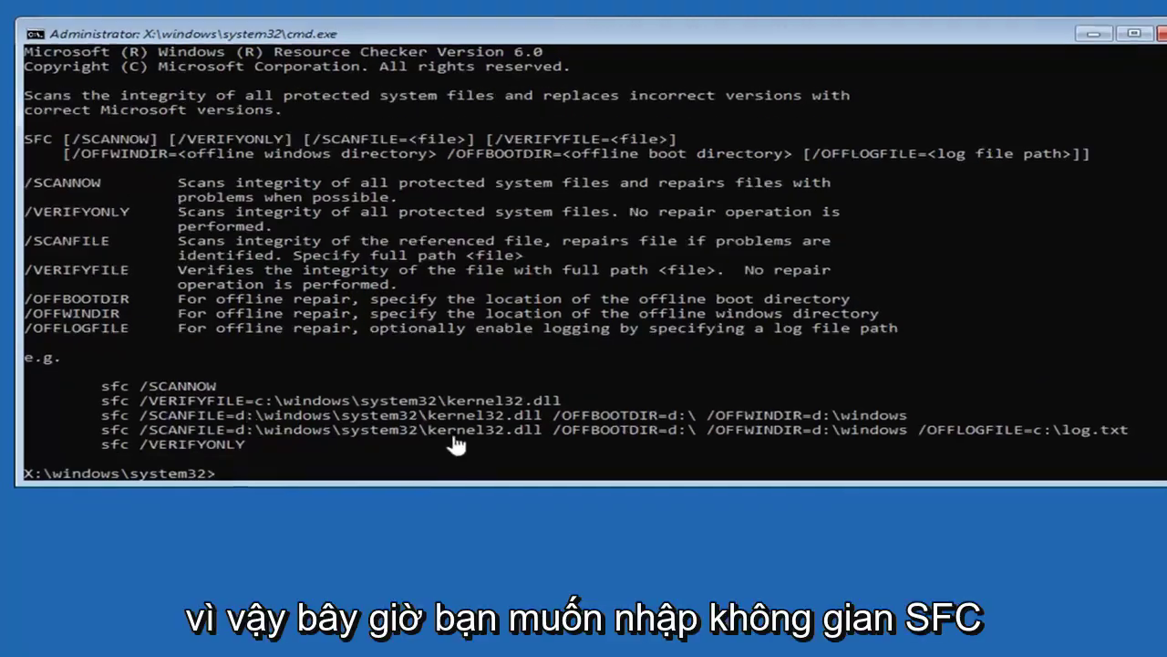
Run the system file scan with sfc /scannow and close the Command Prompt when it is done
text(sf)
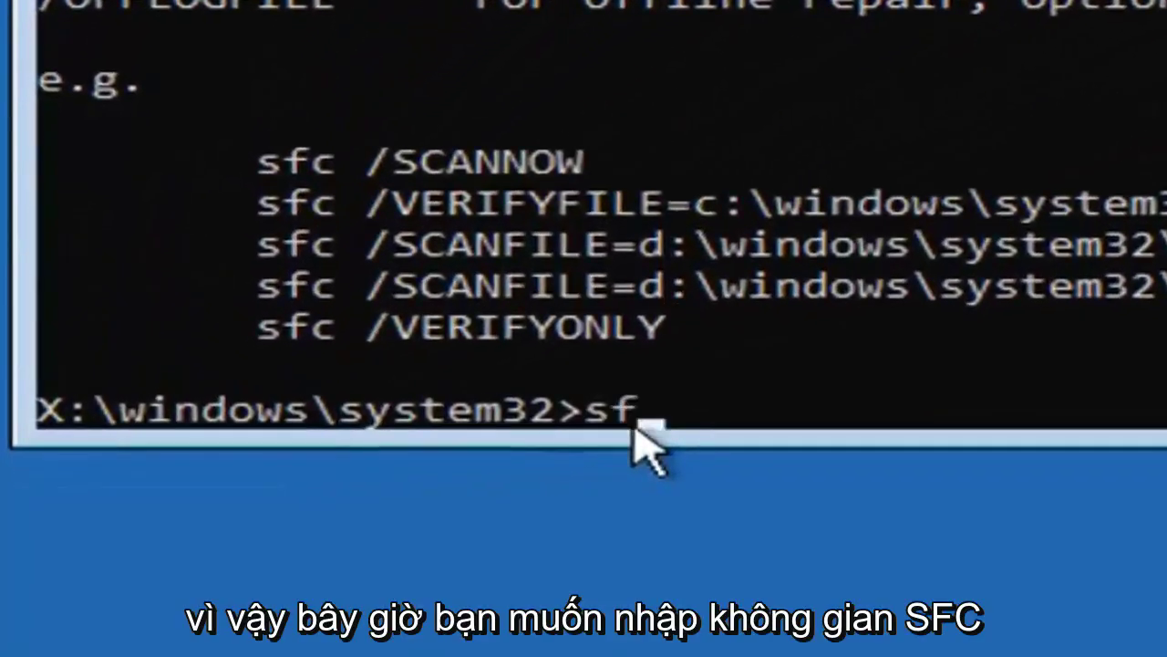
text(c /)
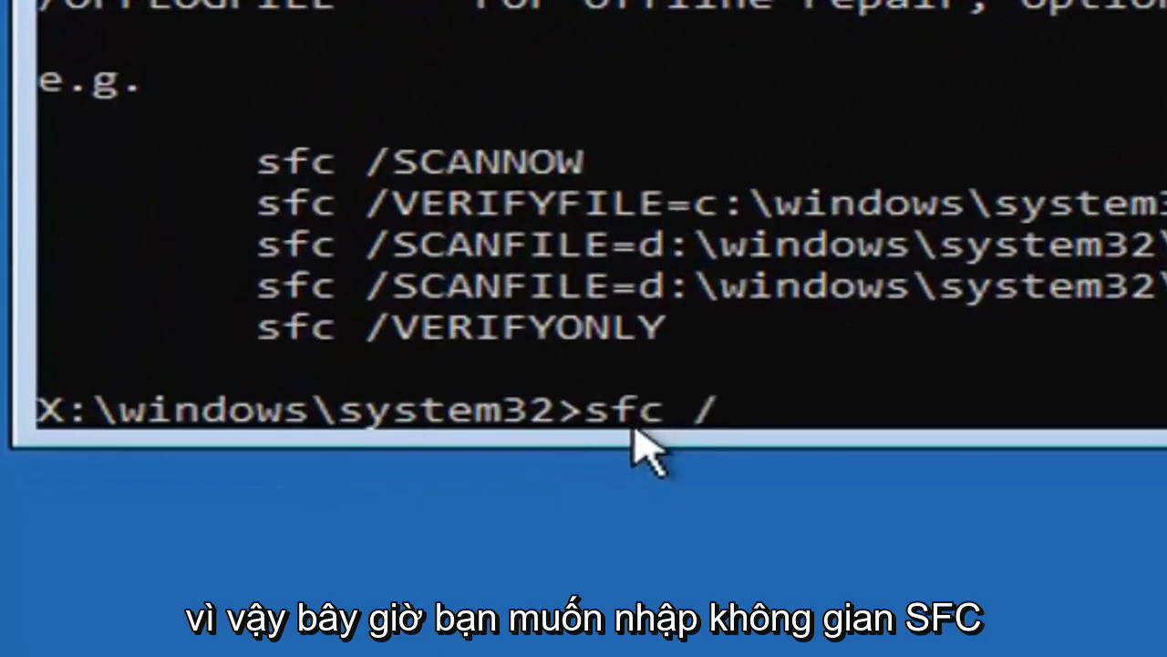
text(scannow)
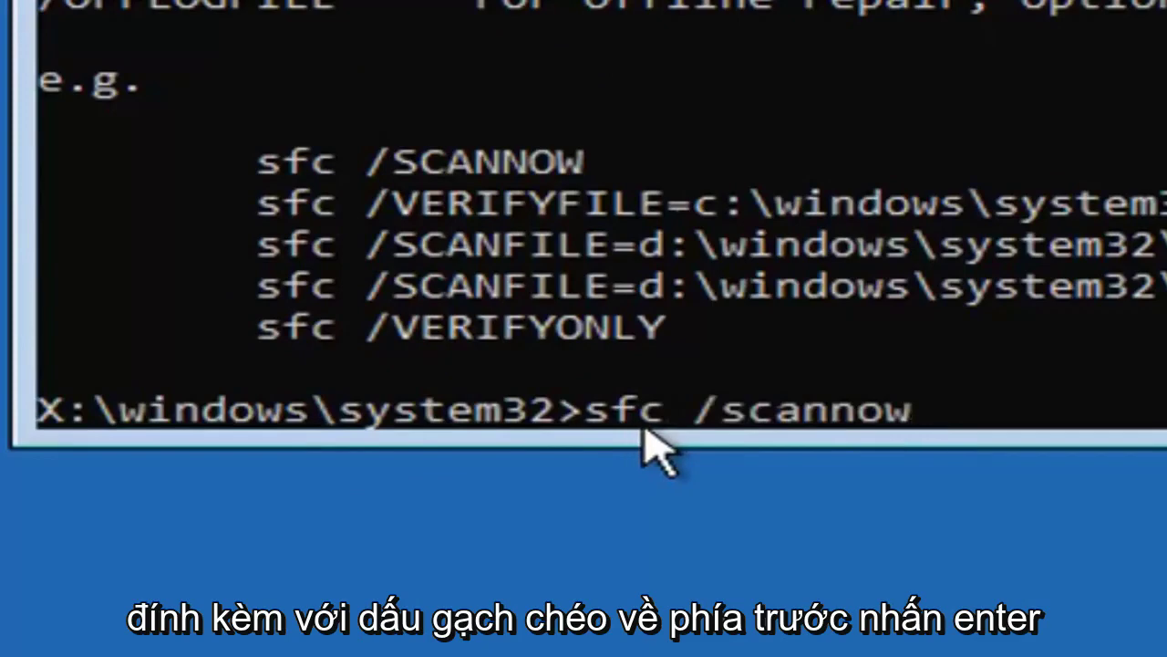
key(Return)
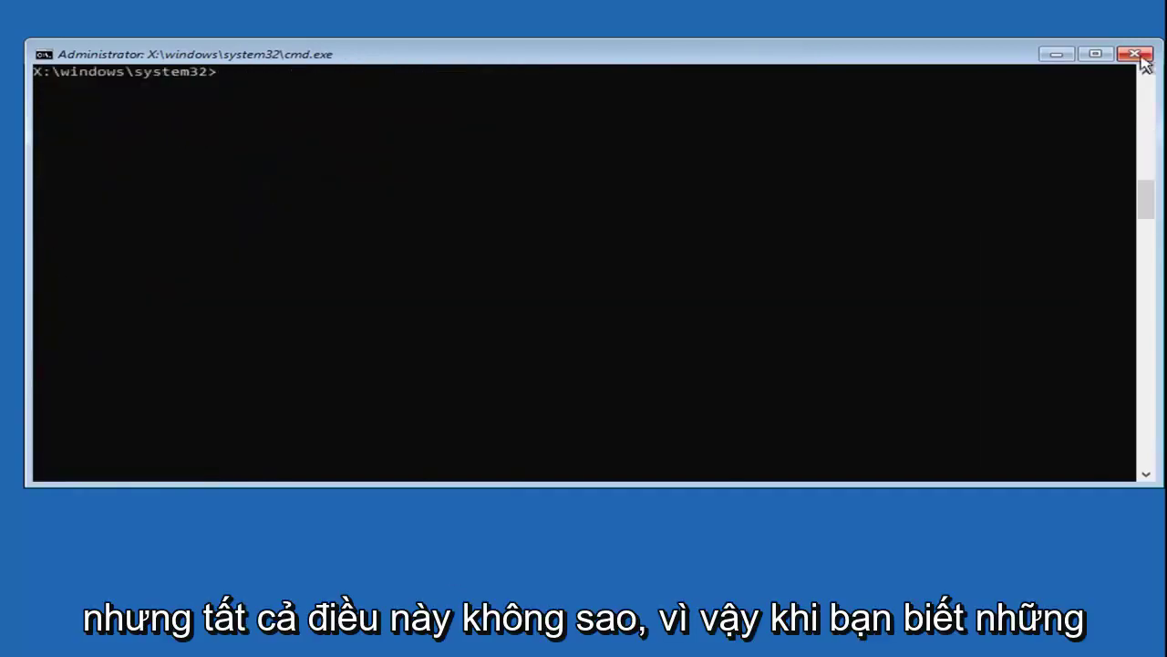
click(1136, 54)
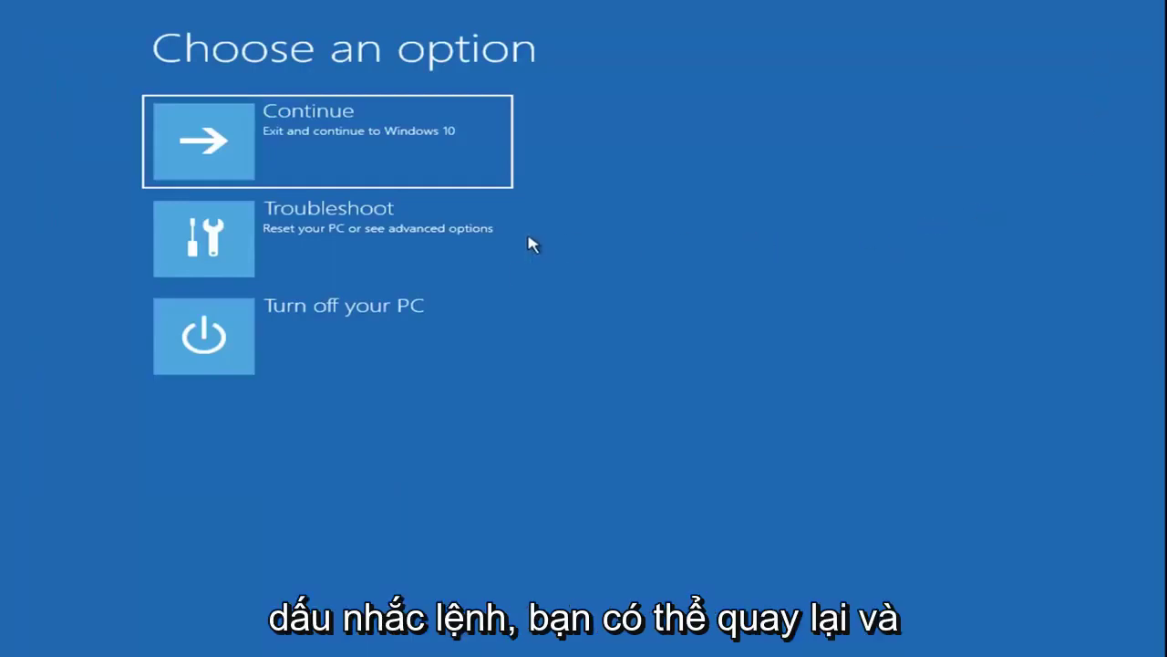
Open System Restore from the advanced troubleshooting options to check for usable restore points, and cancel it
click(320, 240)
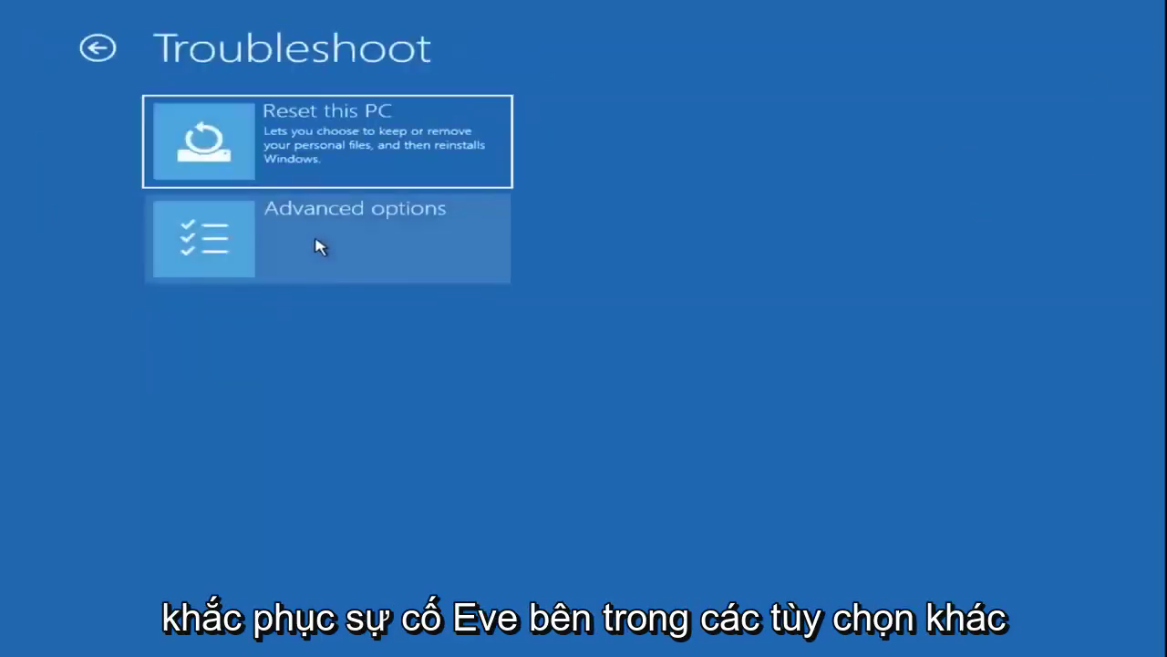
click(280, 244)
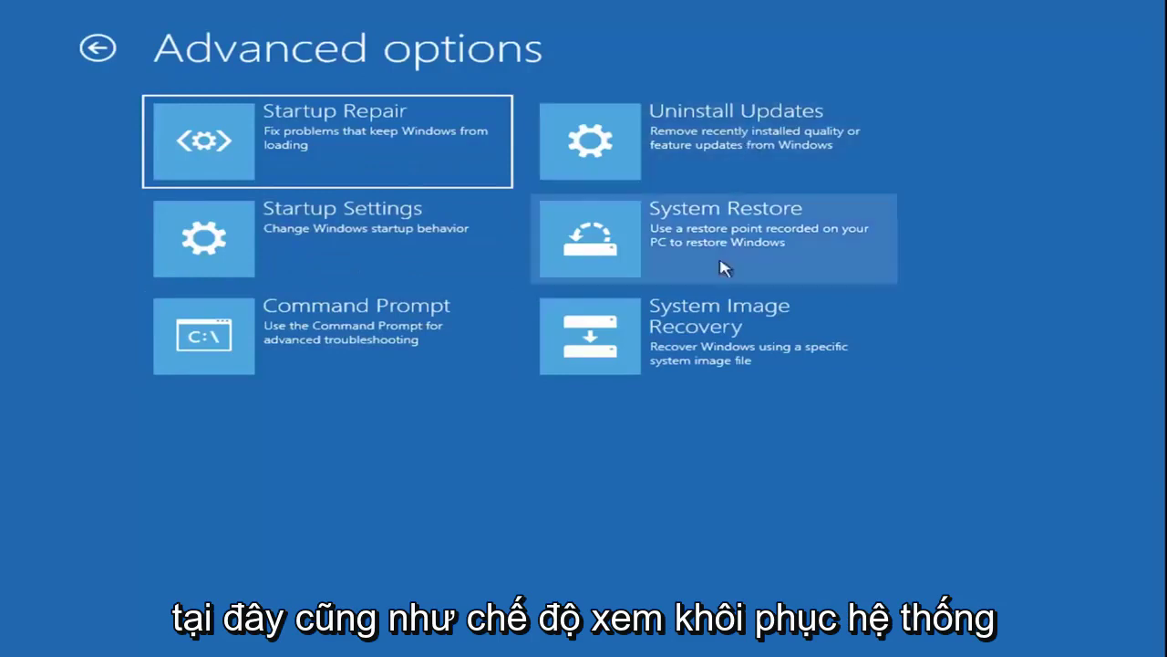
click(704, 245)
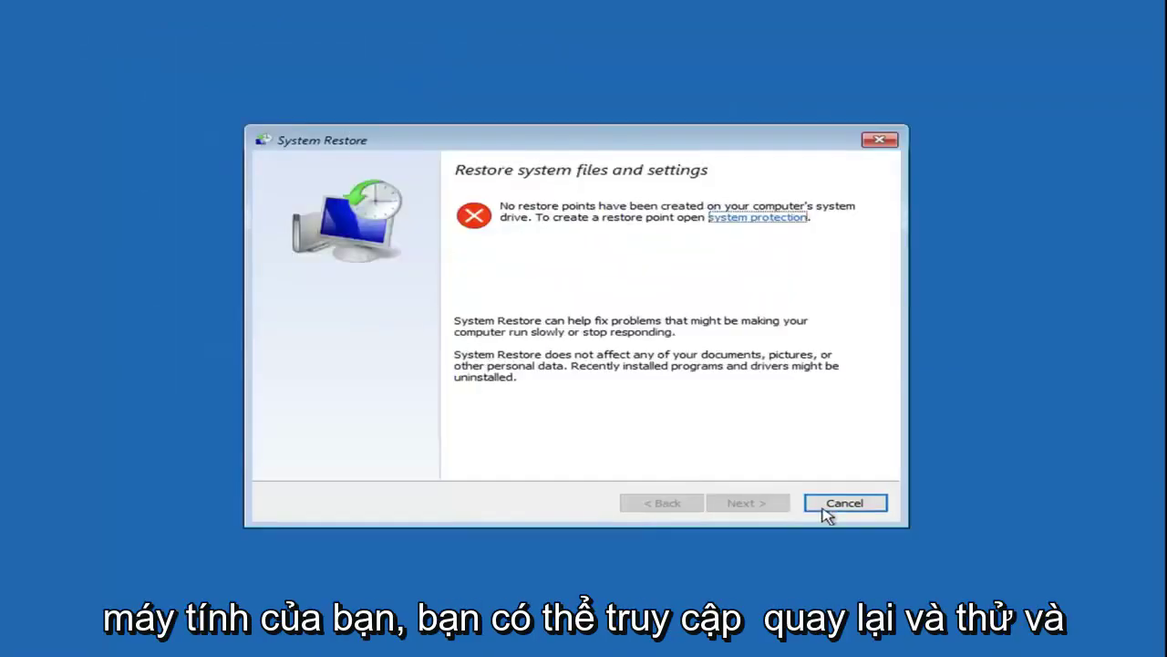
click(844, 504)
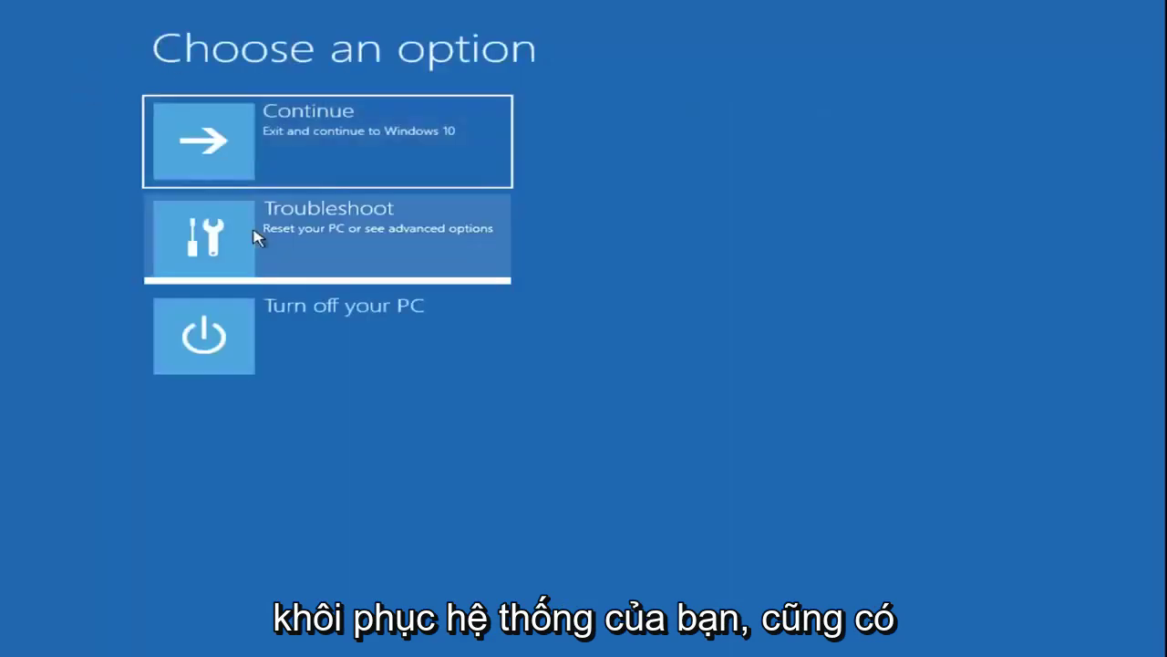
Return to the advanced troubleshooting options to reach the other recovery tools
click(257, 238)
click(251, 258)
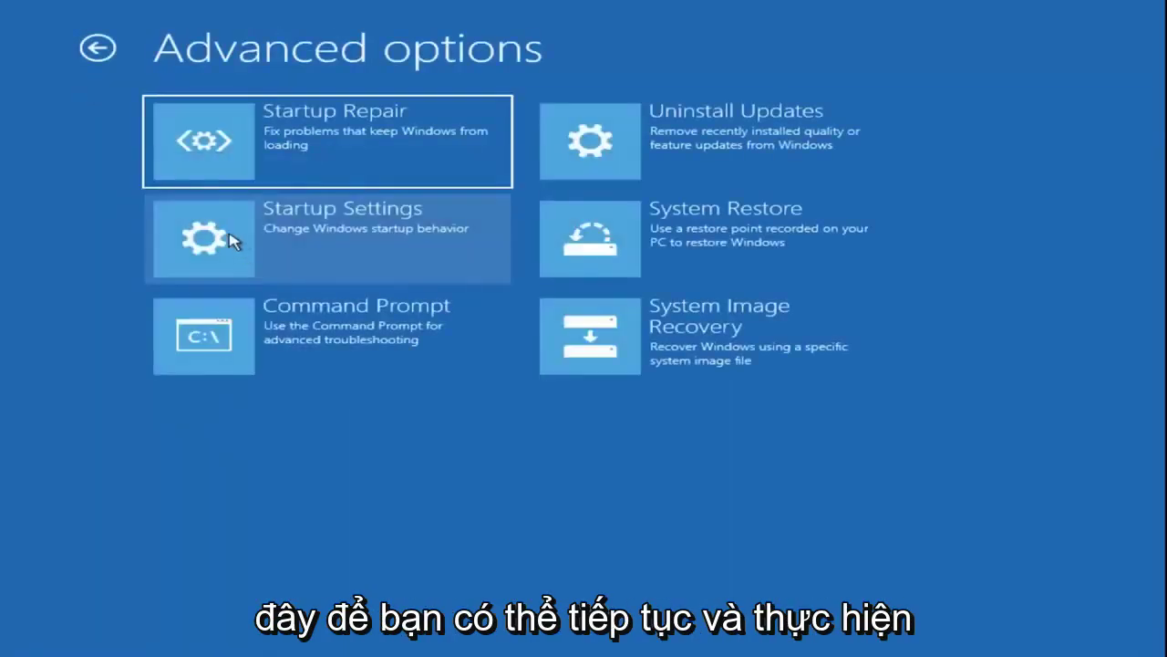